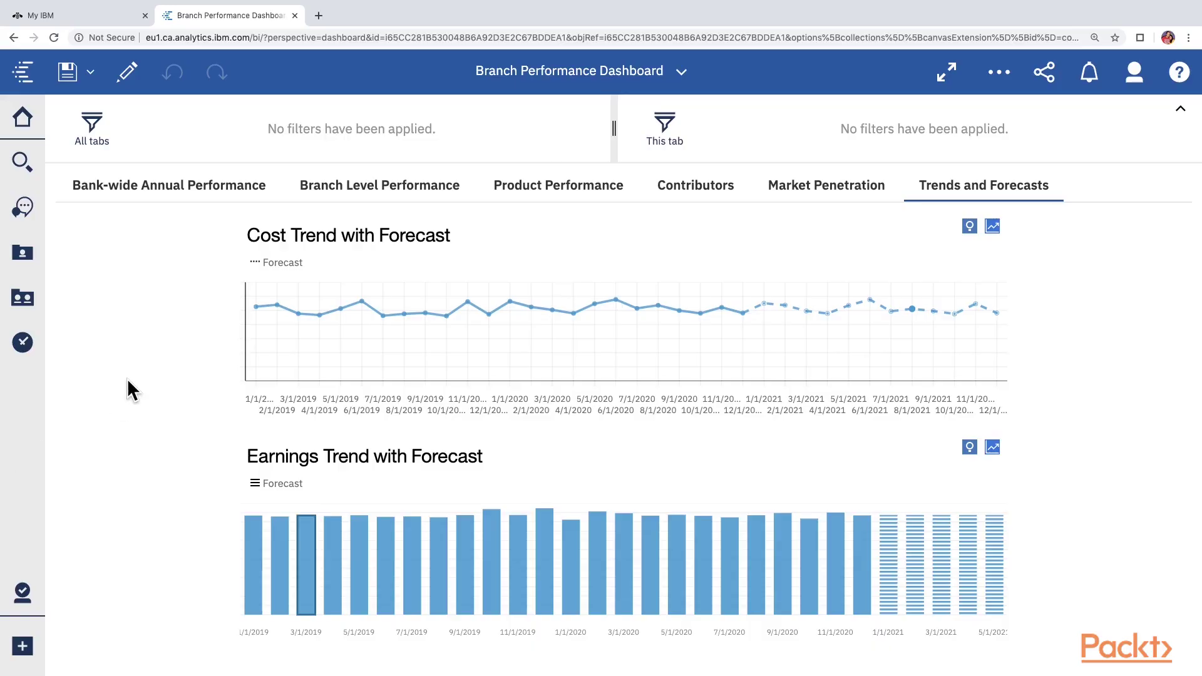
Start a new story from the New content menu and choose the Slideshow style
{"action": "left_click", "coordinate": [91, 74]}
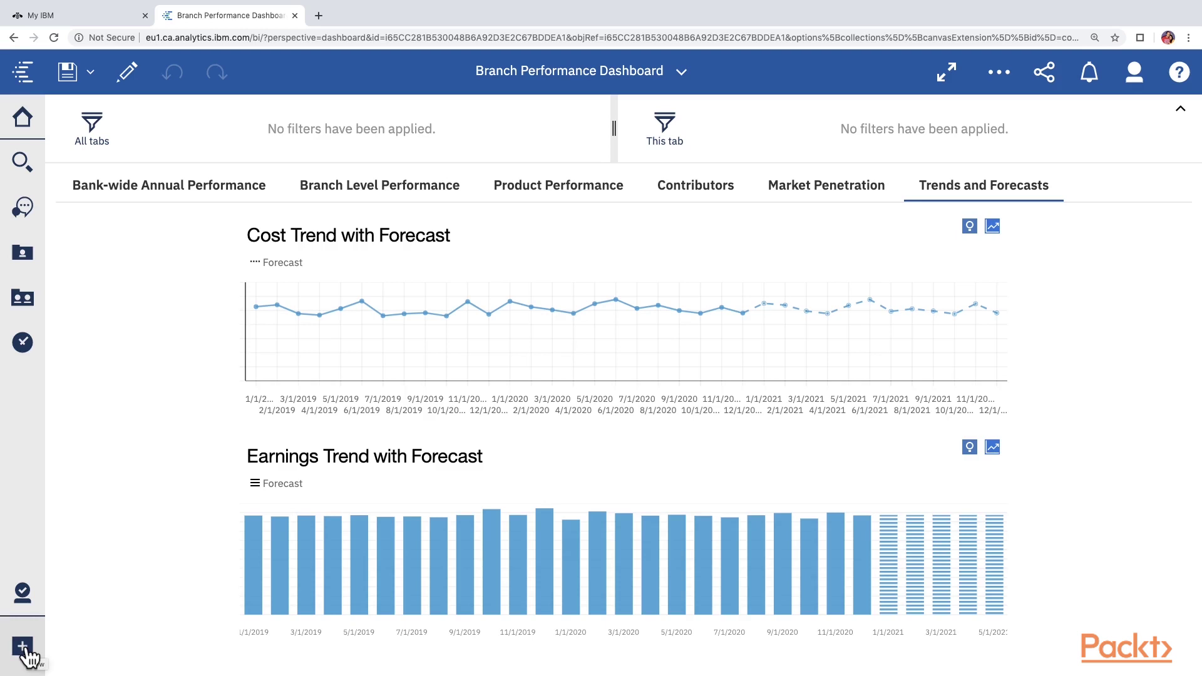
{"action": "left_click", "coordinate": [24, 648]}
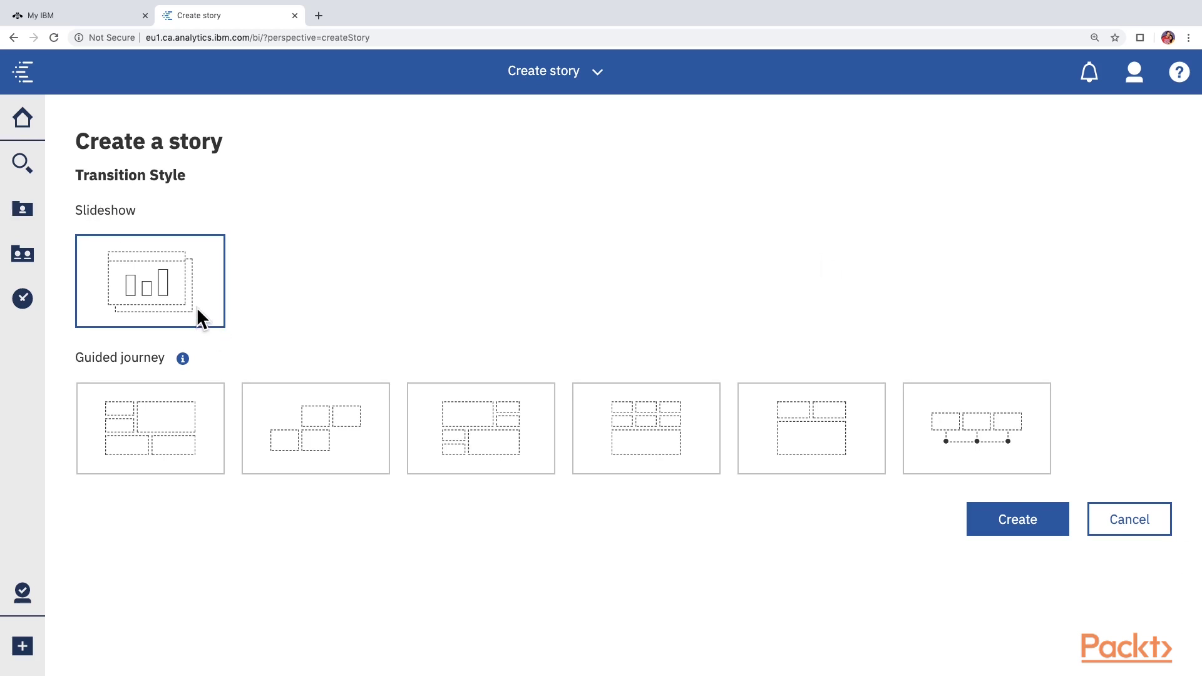
Create the slideshow story, then browse its Sources, Widgets, Visualizations and Story properties panels
{"action": "left_click", "coordinate": [1001, 537]}
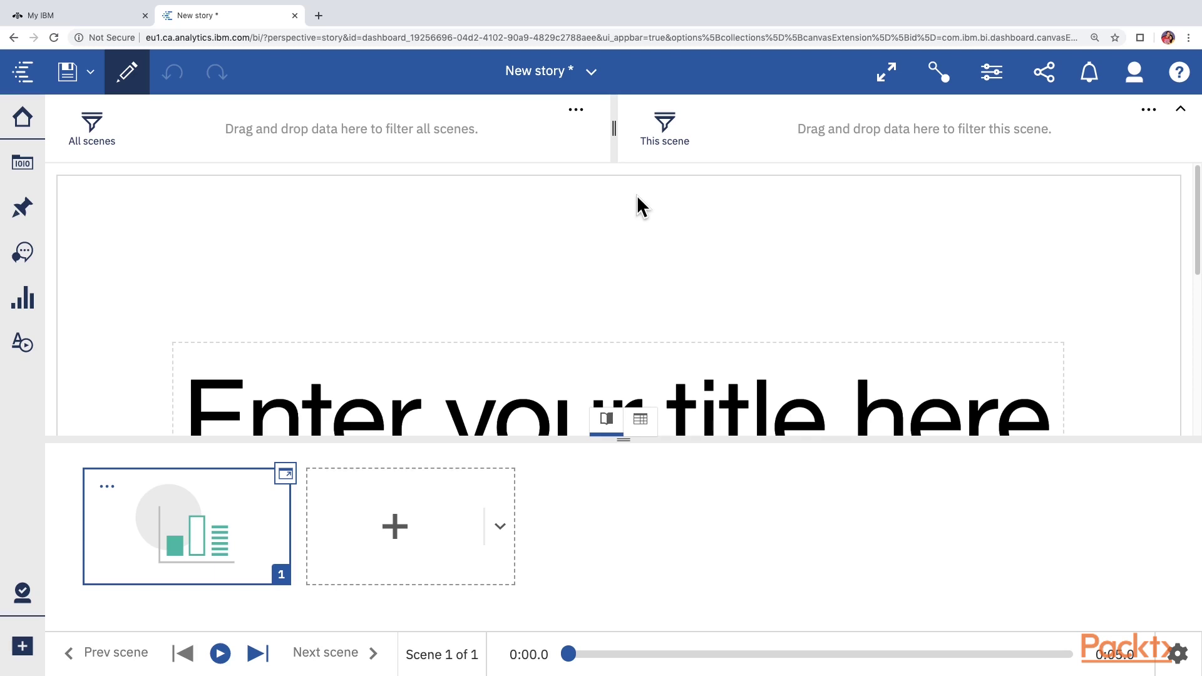
{"action": "left_click", "coordinate": [22, 171]}
{"action": "left_click", "coordinate": [23, 342]}
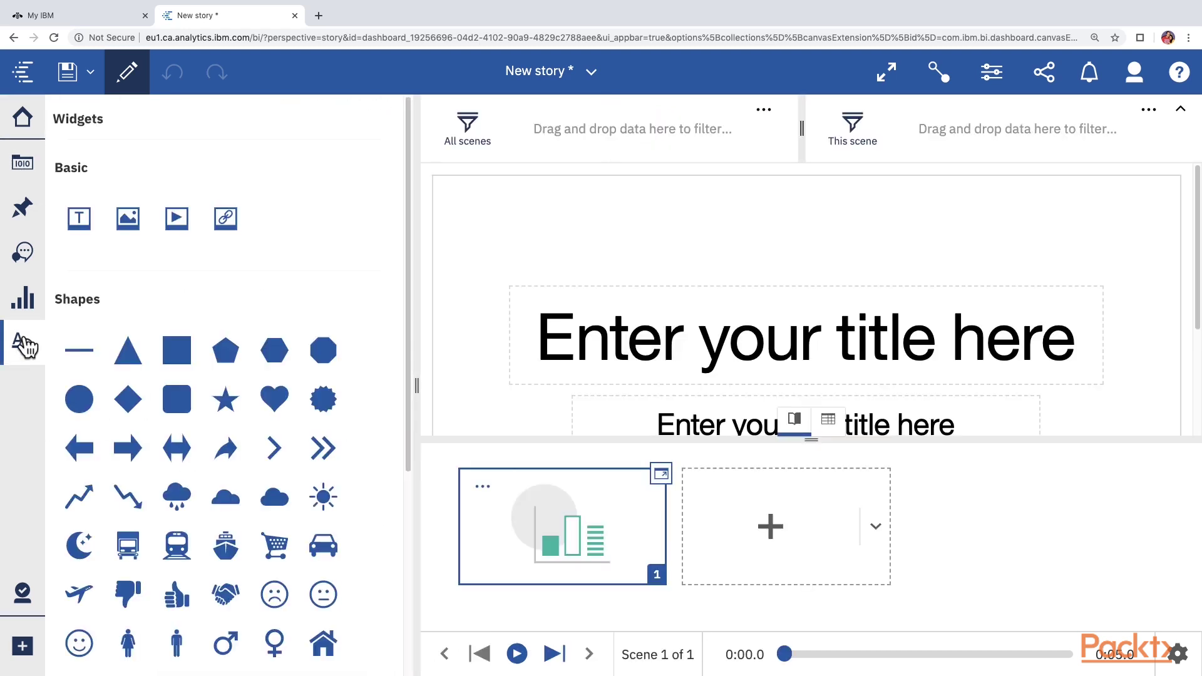
{"action": "left_click", "coordinate": [25, 312]}
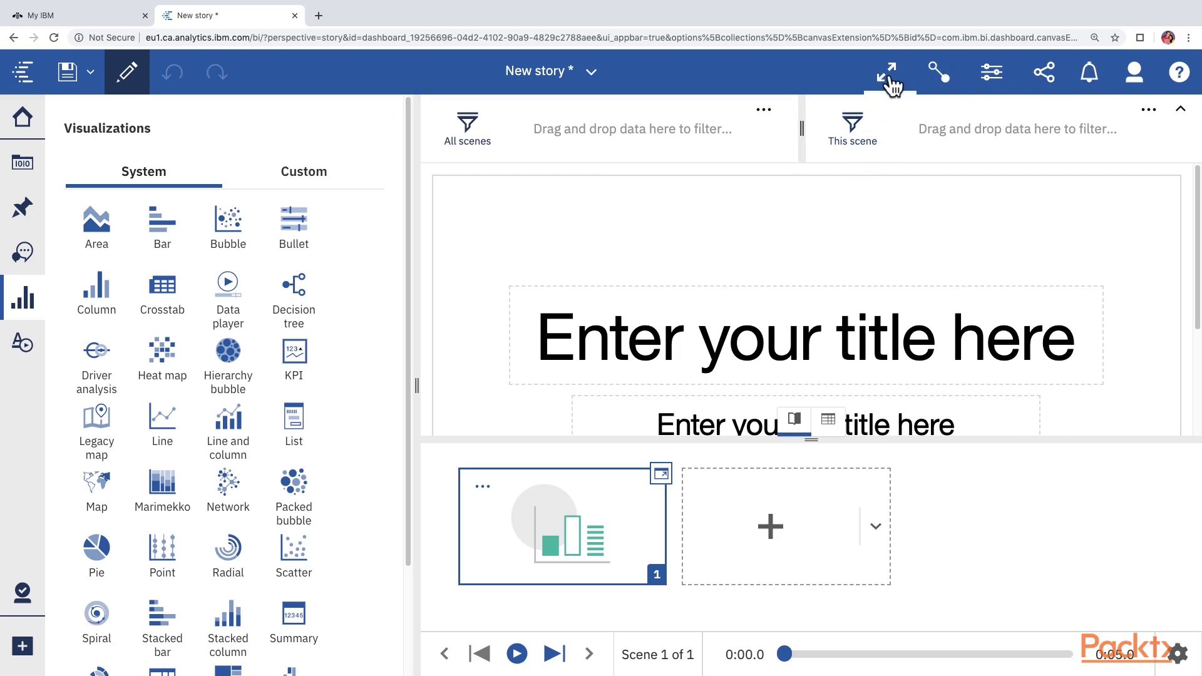
{"action": "left_click", "coordinate": [993, 75]}
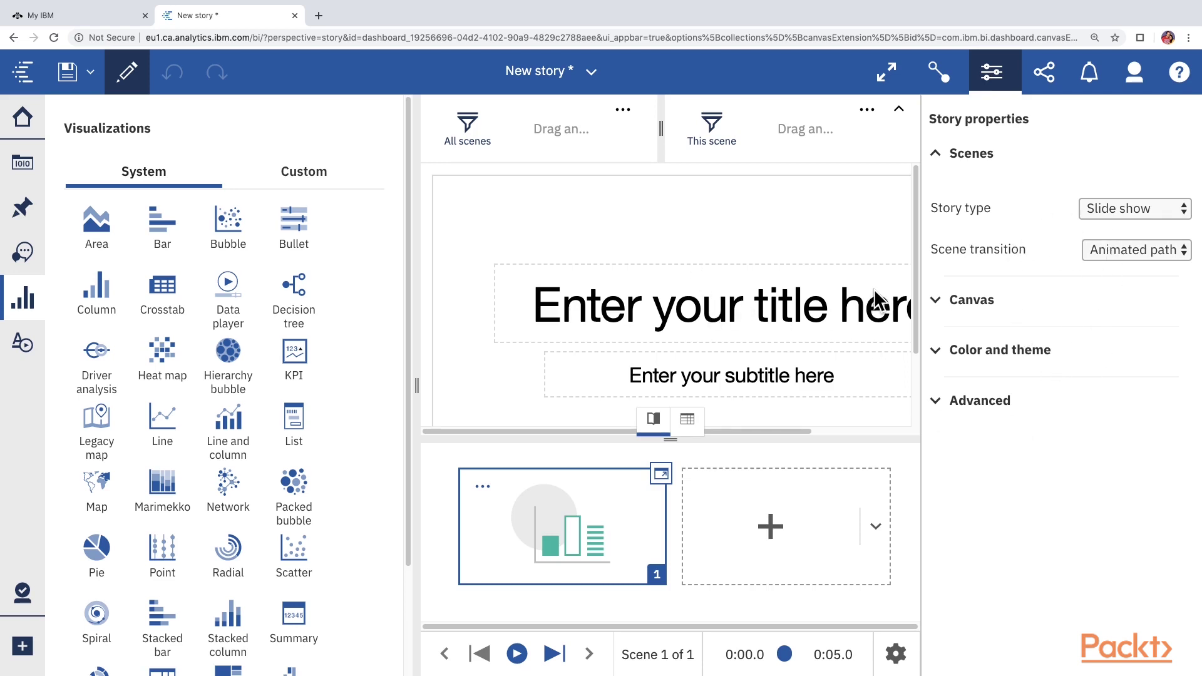
{"action": "left_click", "coordinate": [992, 73]}
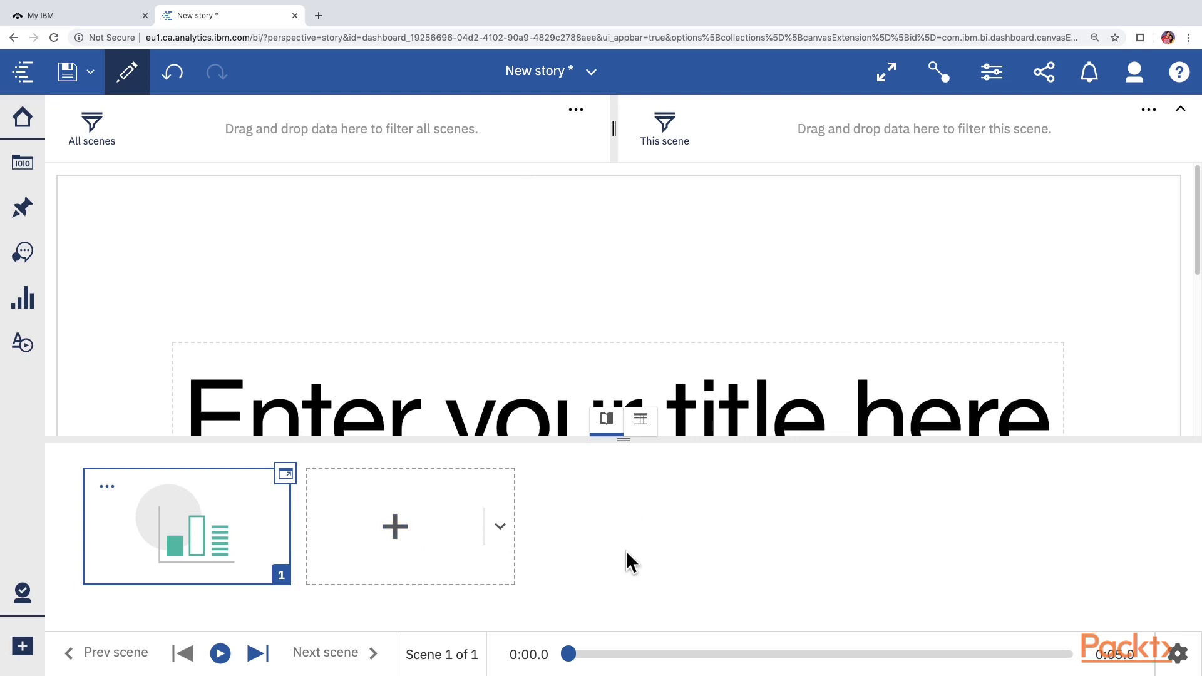
Add a second scene using the title, text and chart layout
{"action": "left_click", "coordinate": [605, 423]}
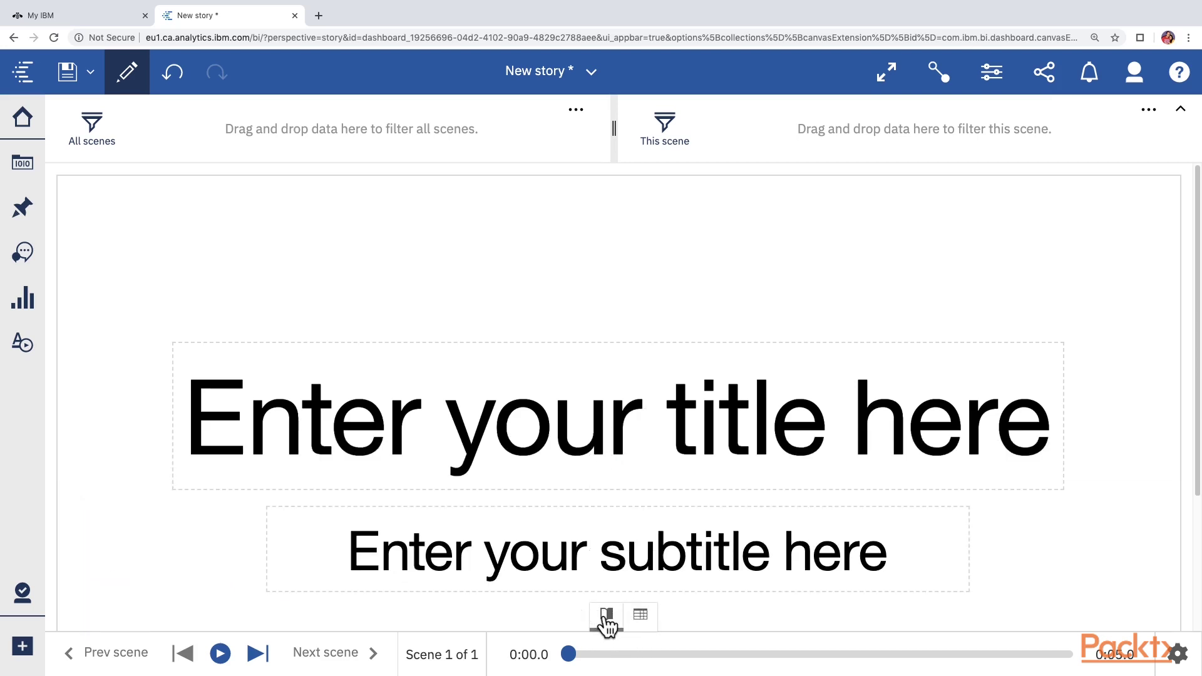
{"action": "left_click", "coordinate": [606, 617]}
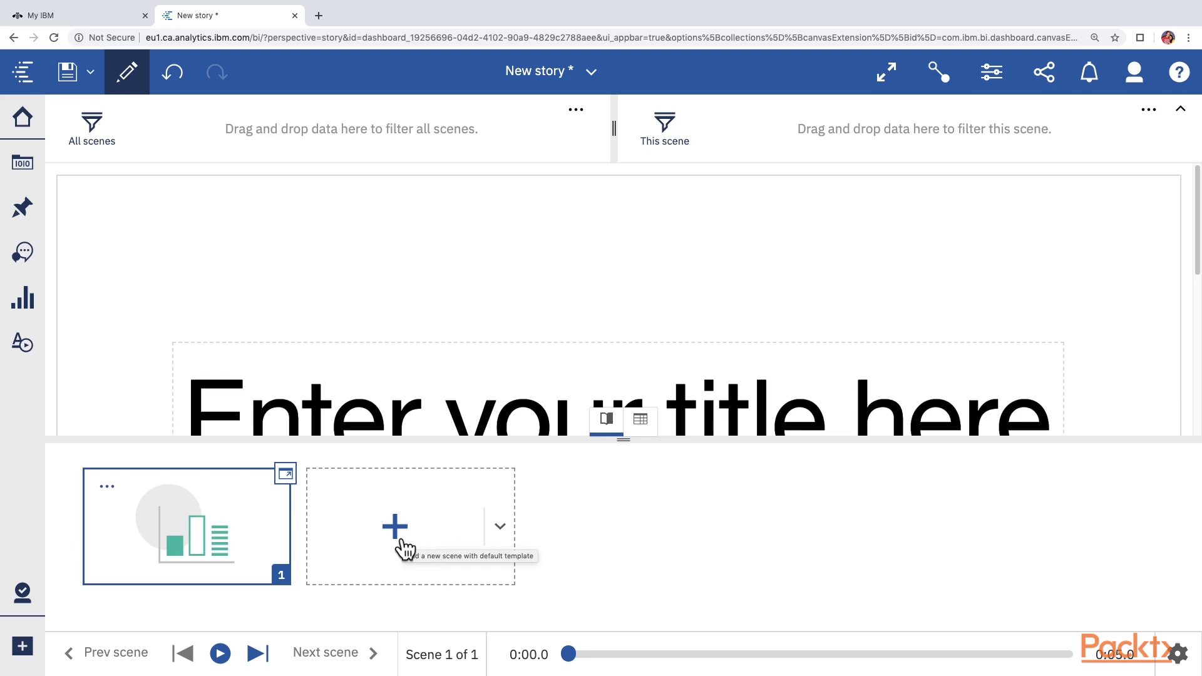
{"action": "left_click", "coordinate": [501, 527]}
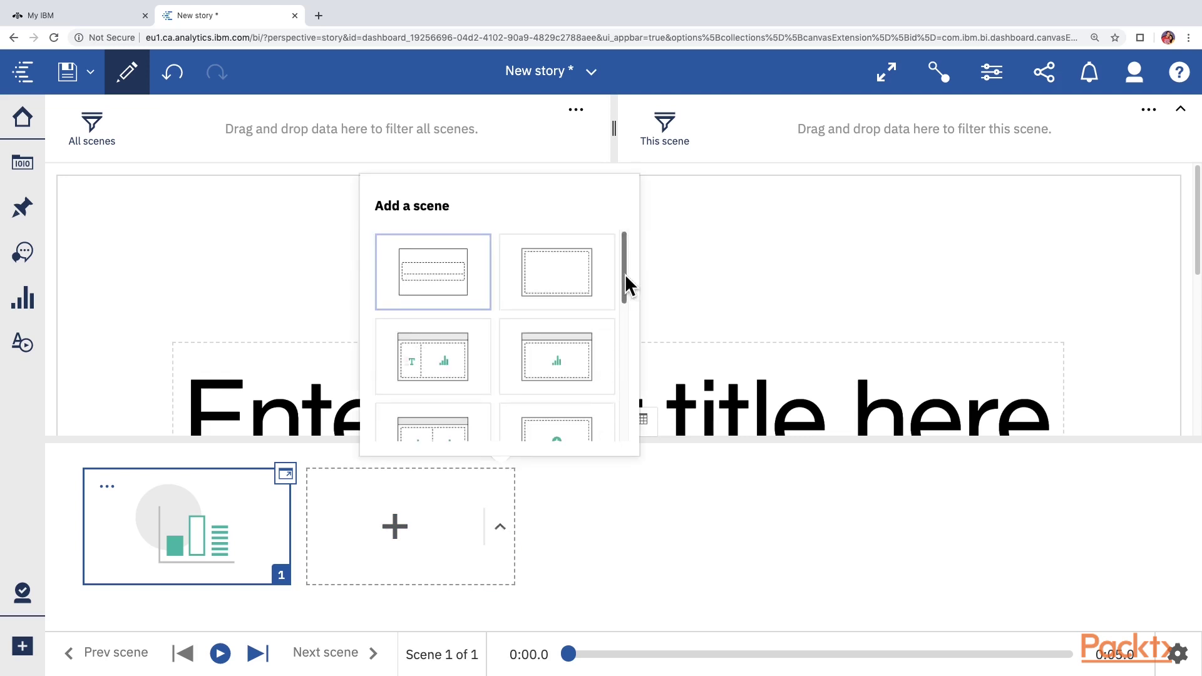
{"action": "mouse_move", "coordinate": [626, 274]}
{"action": "left_mouse_down"}
{"action": "mouse_move", "coordinate": [626, 409]}
{"action": "mouse_move", "coordinate": [626, 275]}
{"action": "left_mouse_up"}
{"action": "left_click", "coordinate": [444, 376]}
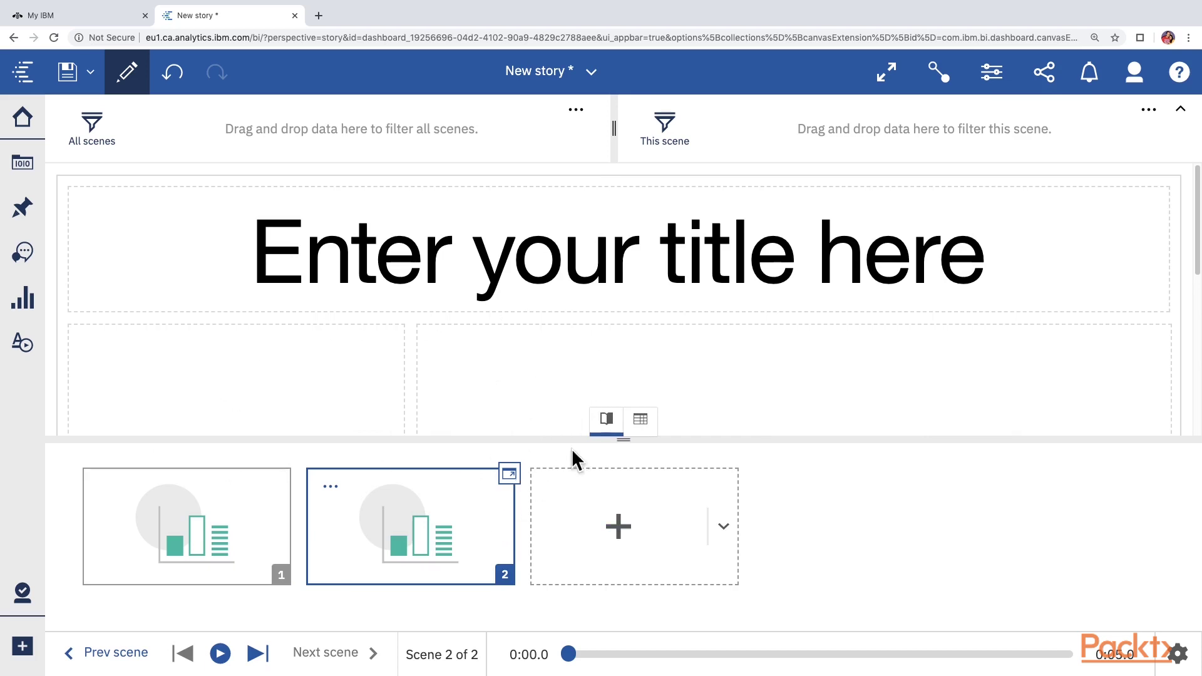
Add Branch Costs and Performance Module from My content > Section 6 Achievements as a source
{"action": "left_click", "coordinate": [606, 428]}
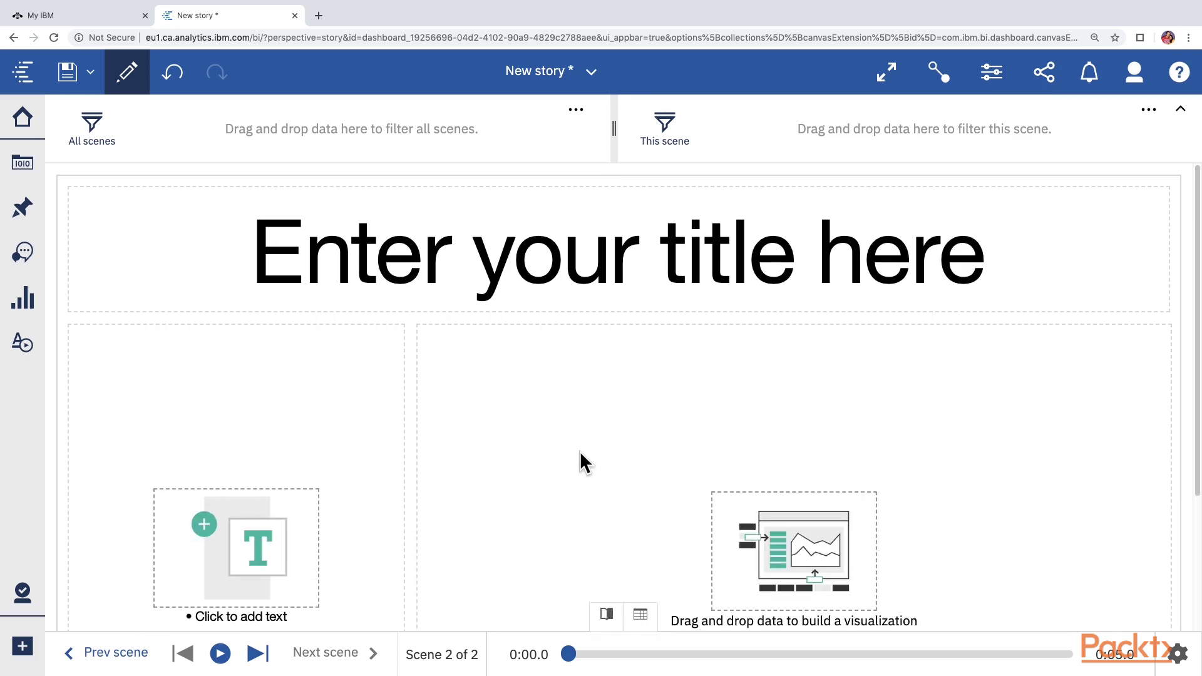
{"action": "left_click", "coordinate": [22, 165]}
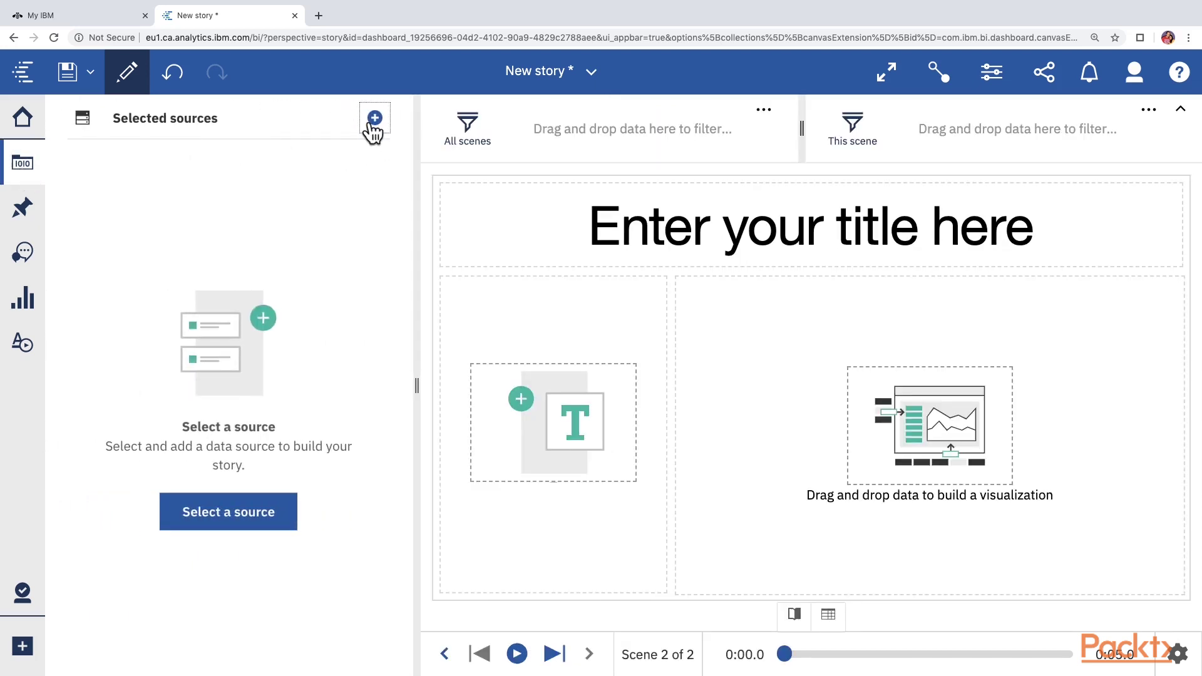
{"action": "left_click", "coordinate": [374, 119]}
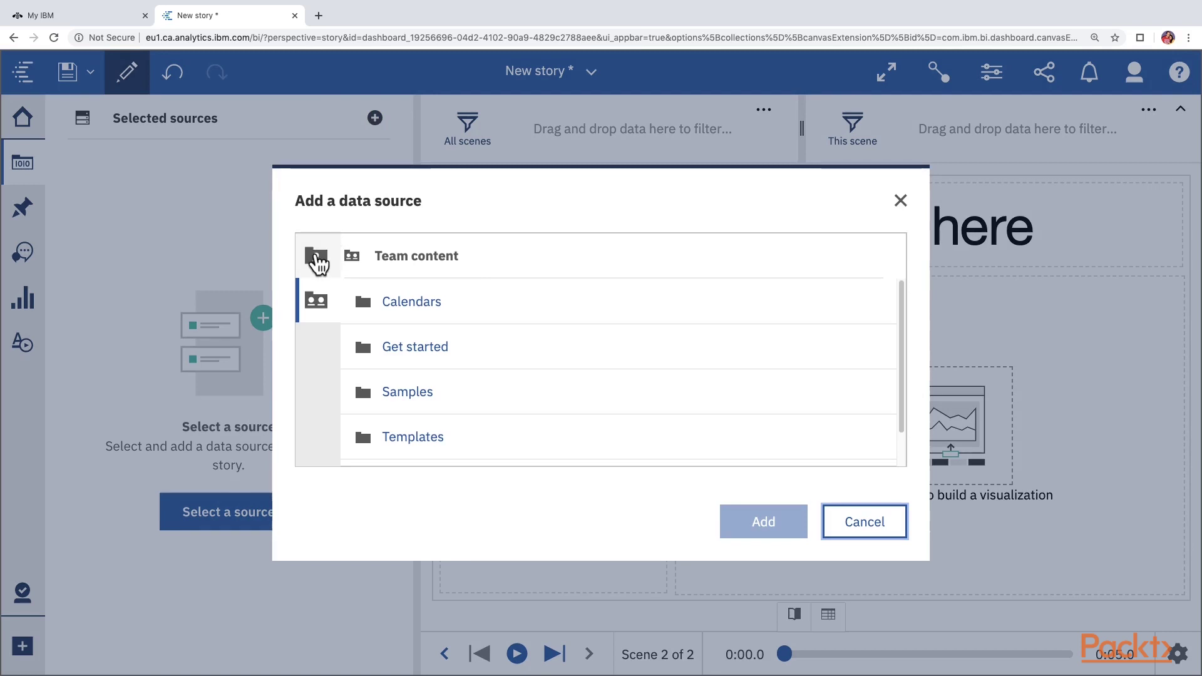
{"action": "left_click", "coordinate": [318, 263]}
{"action": "scroll", "coordinate": [493, 360], "scroll_direction": "down", "scroll_amount": 3}
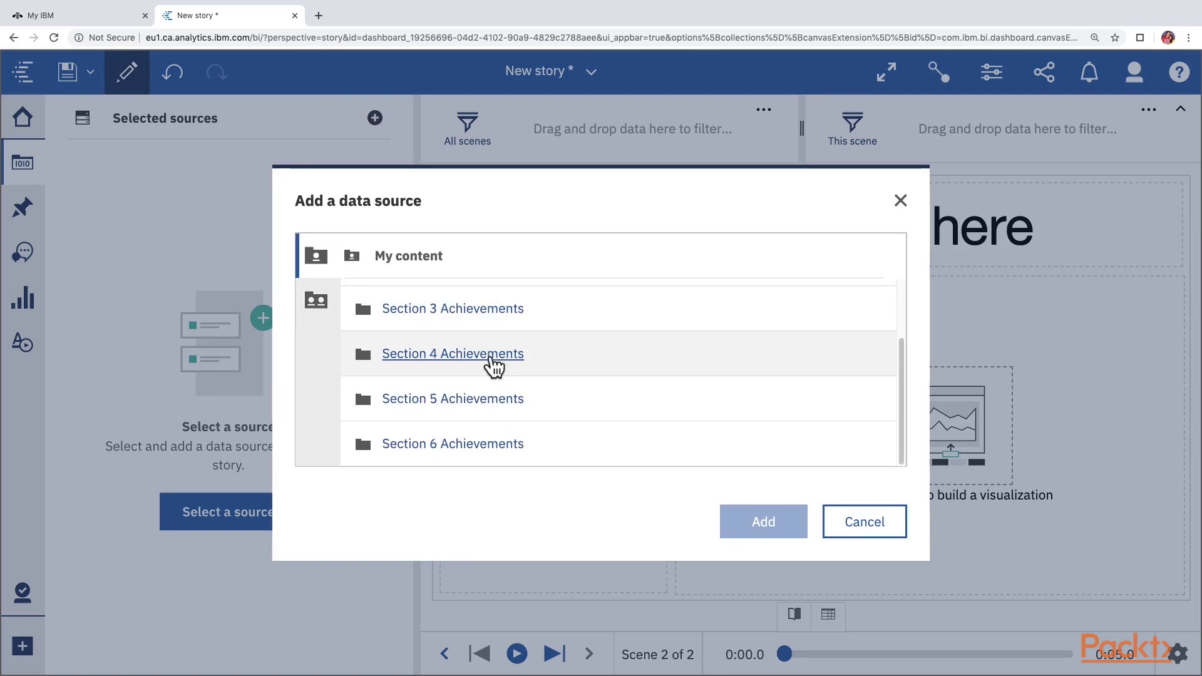
{"action": "left_click", "coordinate": [489, 444]}
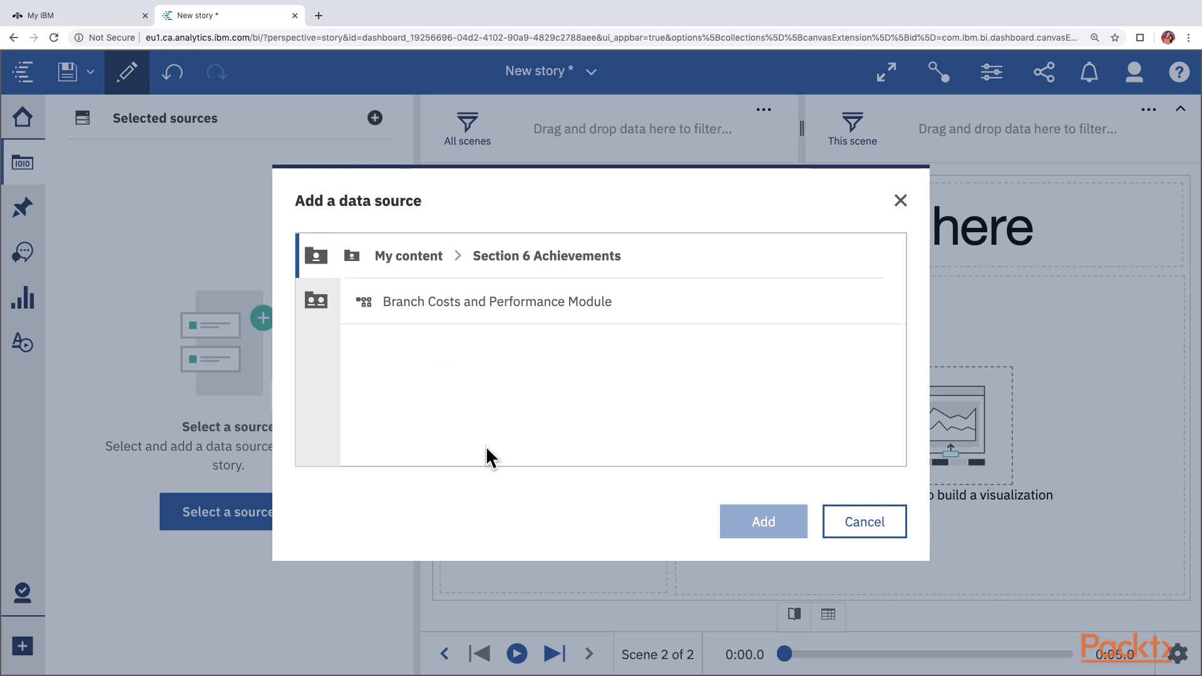
{"action": "left_click", "coordinate": [498, 302]}
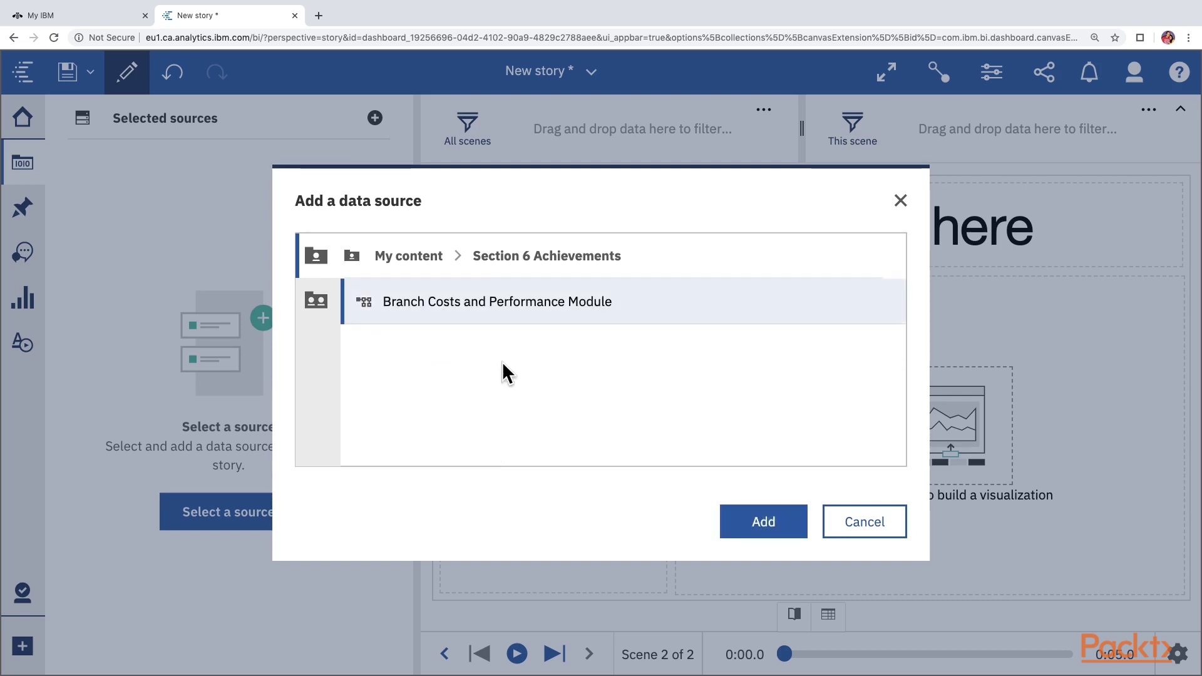
{"action": "left_click", "coordinate": [748, 511]}
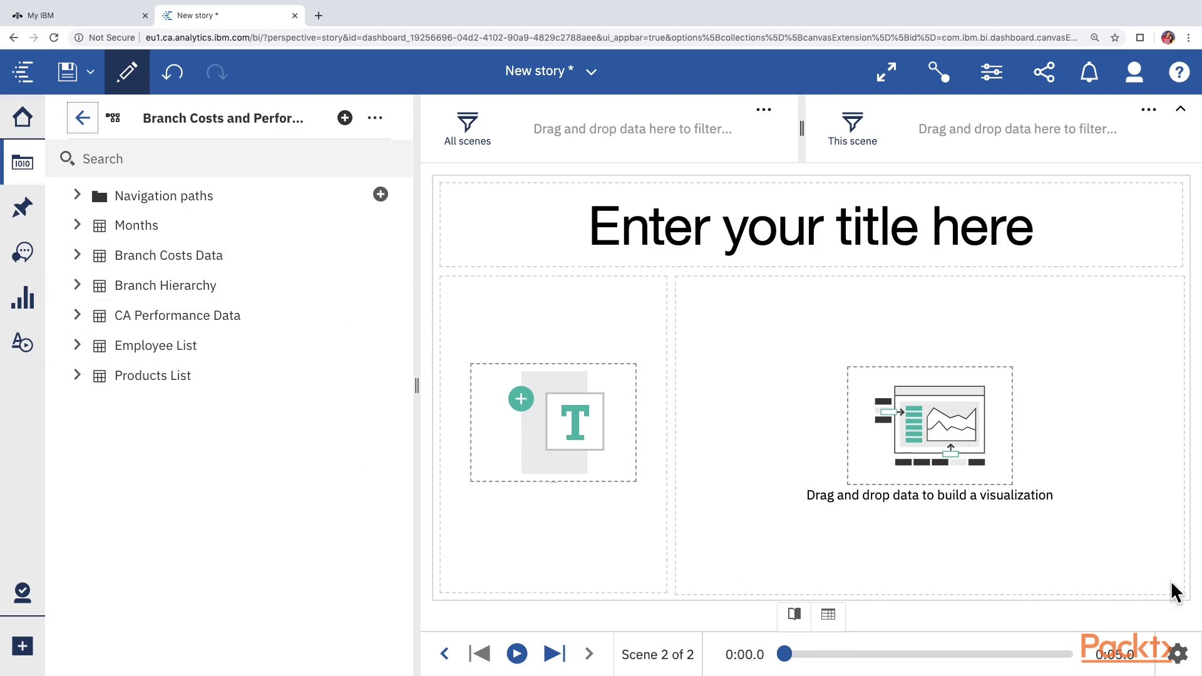
Place Invested Assets, Fees and Commisions summaries from CA Performance Data on scene 2
{"action": "left_click", "coordinate": [78, 316]}
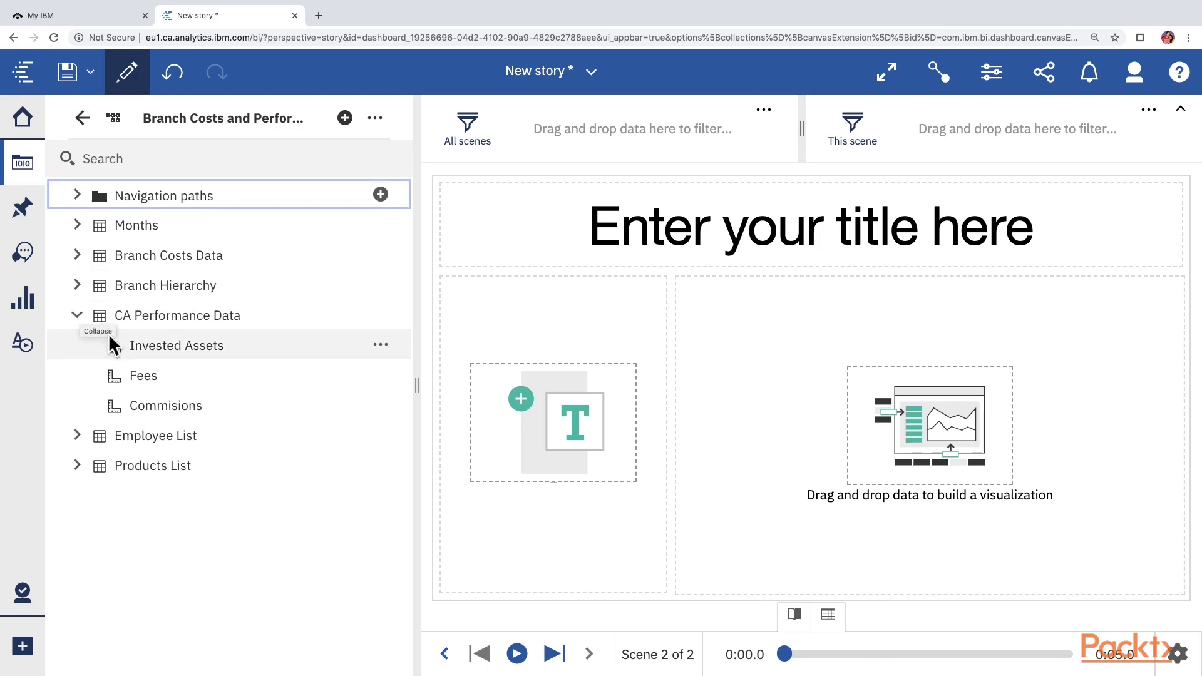
{"action": "left_click", "coordinate": [167, 343]}
{"action": "left_click_drag", "start_coordinate": [467, 418], "coordinate": [739, 310]}
{"action": "mouse_move", "coordinate": [1128, 566]}
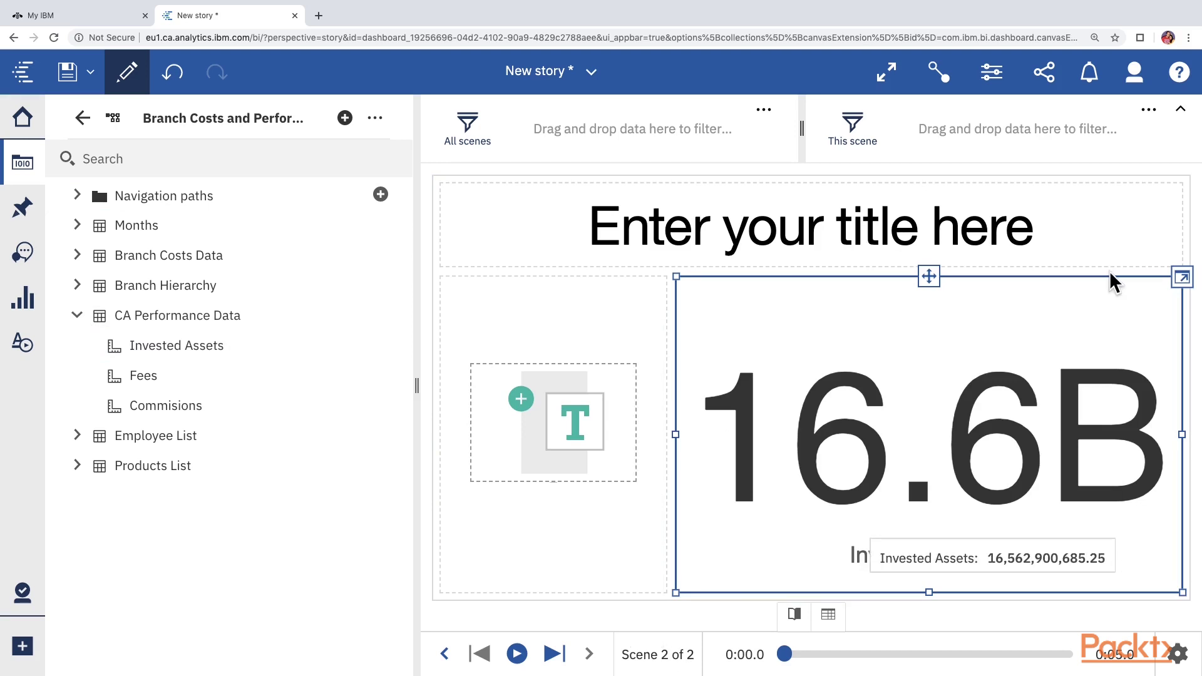
{"action": "left_click", "coordinate": [999, 341]}
{"action": "left_click", "coordinate": [998, 336]}
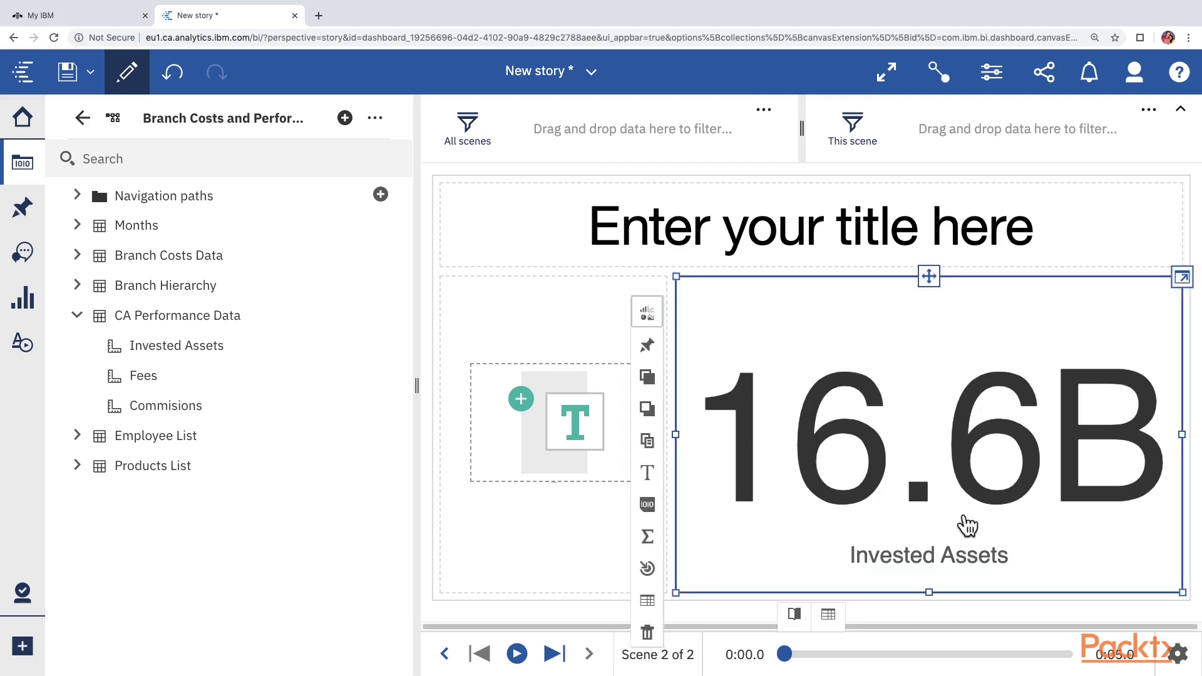
{"action": "left_click", "coordinate": [933, 607]}
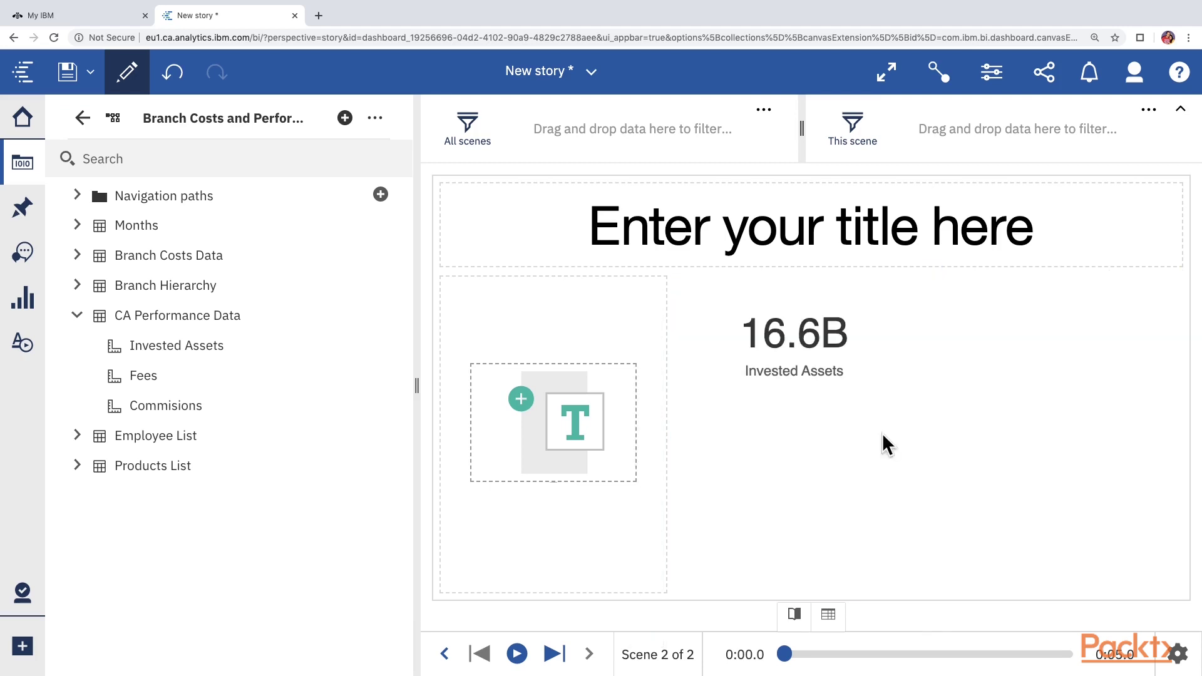
{"action": "double_click", "coordinate": [143, 377]}
{"action": "left_click_drag", "start_coordinate": [182, 402], "coordinate": [942, 522]}
Title the scene '2019 Annual Performance'
{"action": "left_click", "coordinate": [813, 226]}
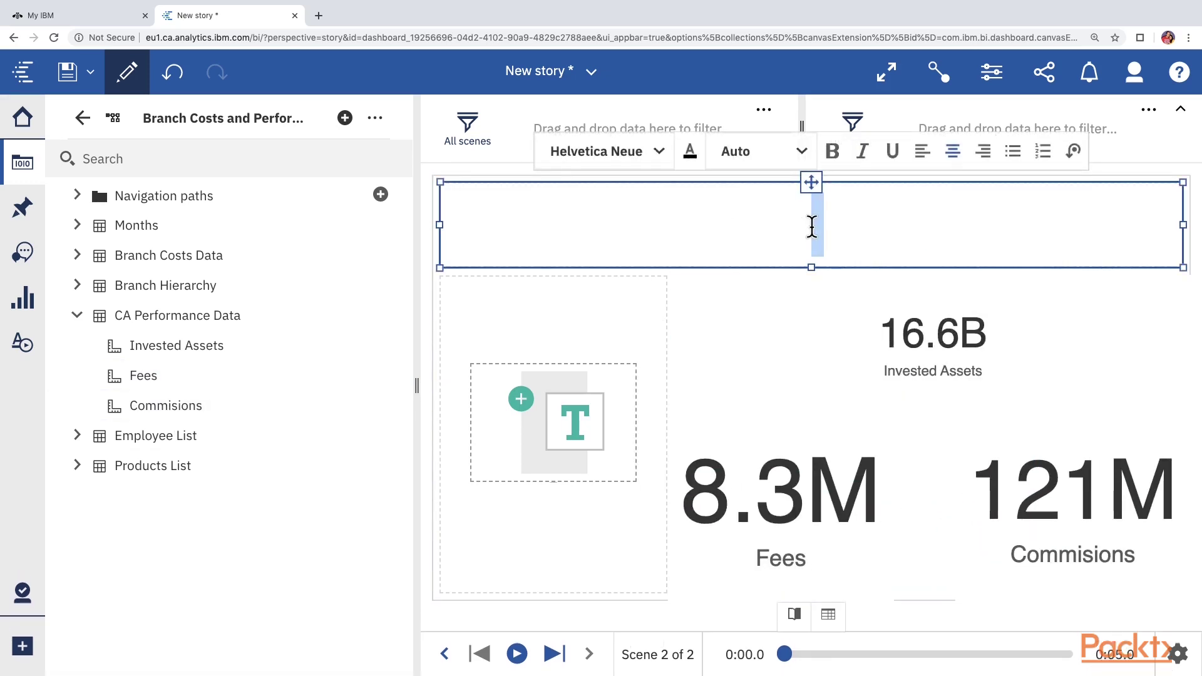
{"action": "type", "text": "2019 Annual Performance"}
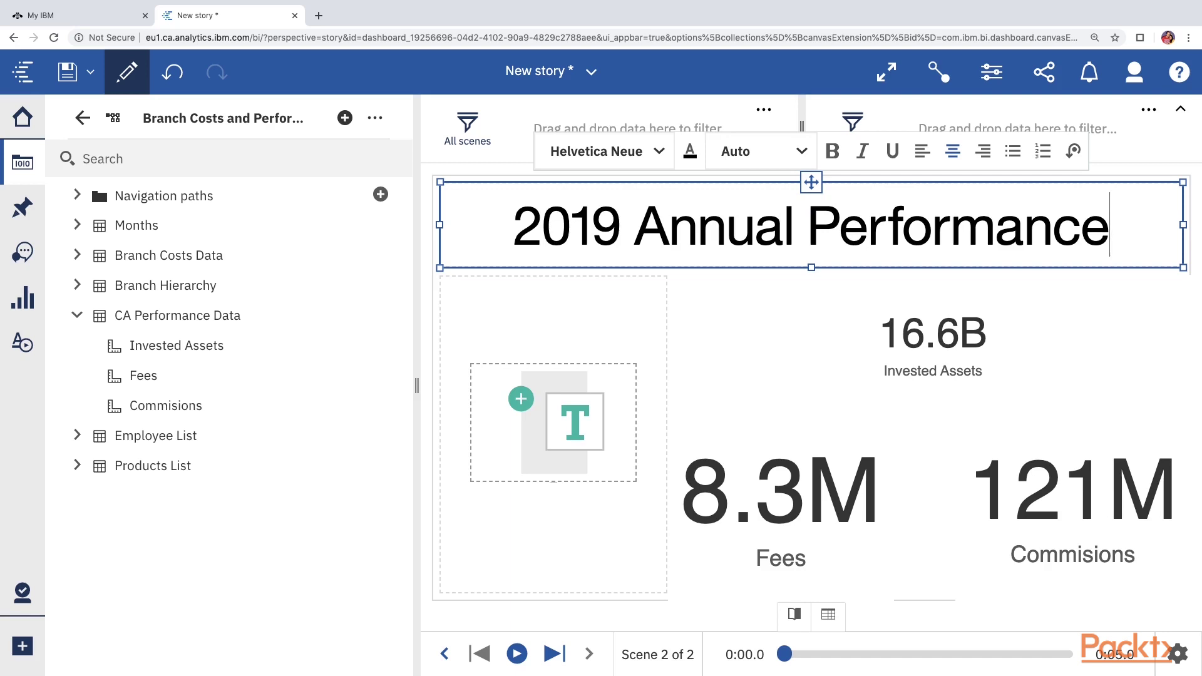
{"action": "left_click", "coordinate": [724, 354]}
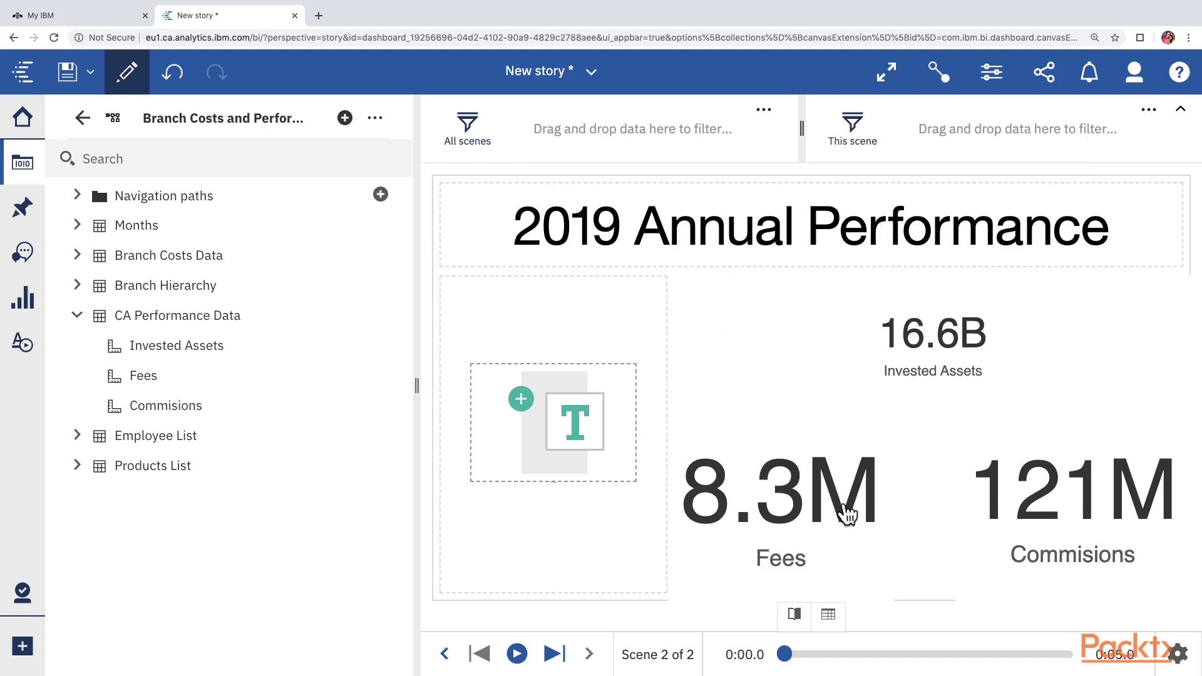
Show the scene strip, close Data sources and open scene 2's widget timeline
{"action": "left_click", "coordinate": [791, 623]}
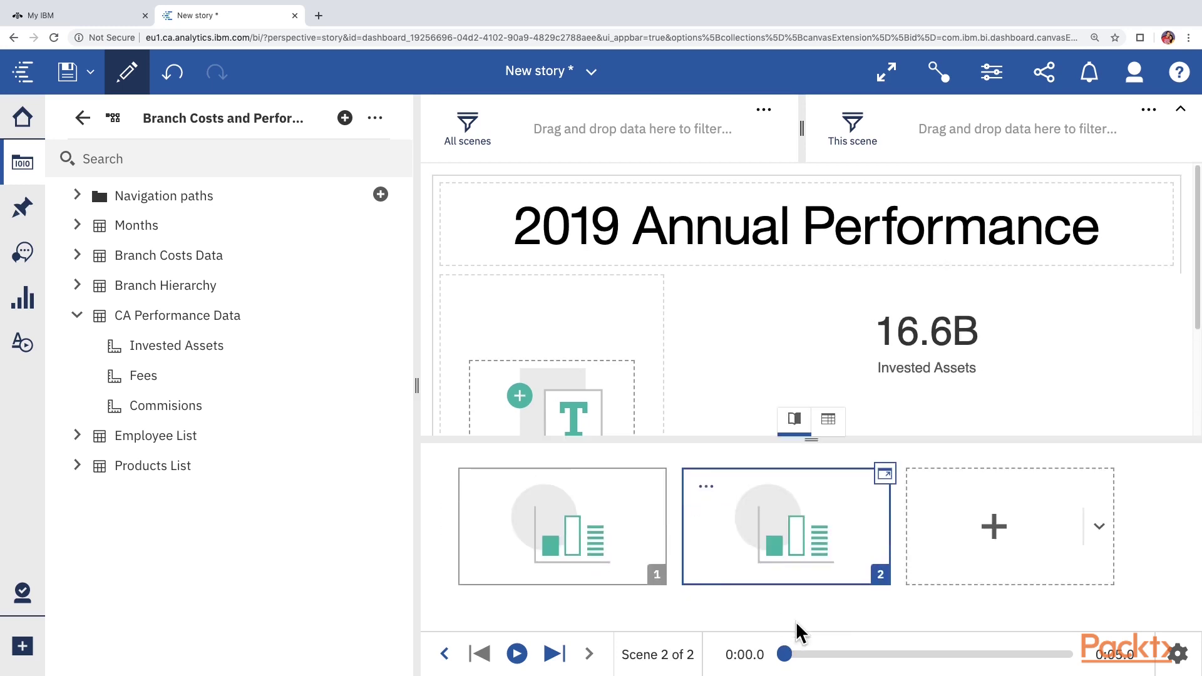
{"action": "left_click", "coordinate": [24, 168]}
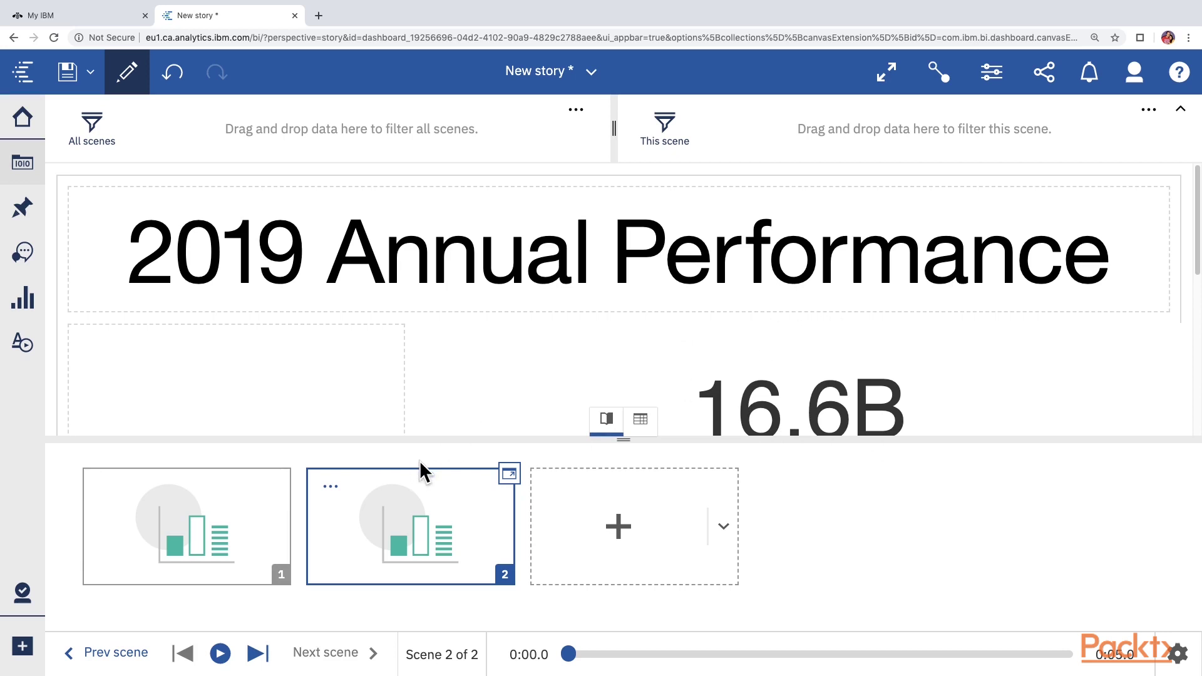
{"action": "left_click", "coordinate": [509, 475]}
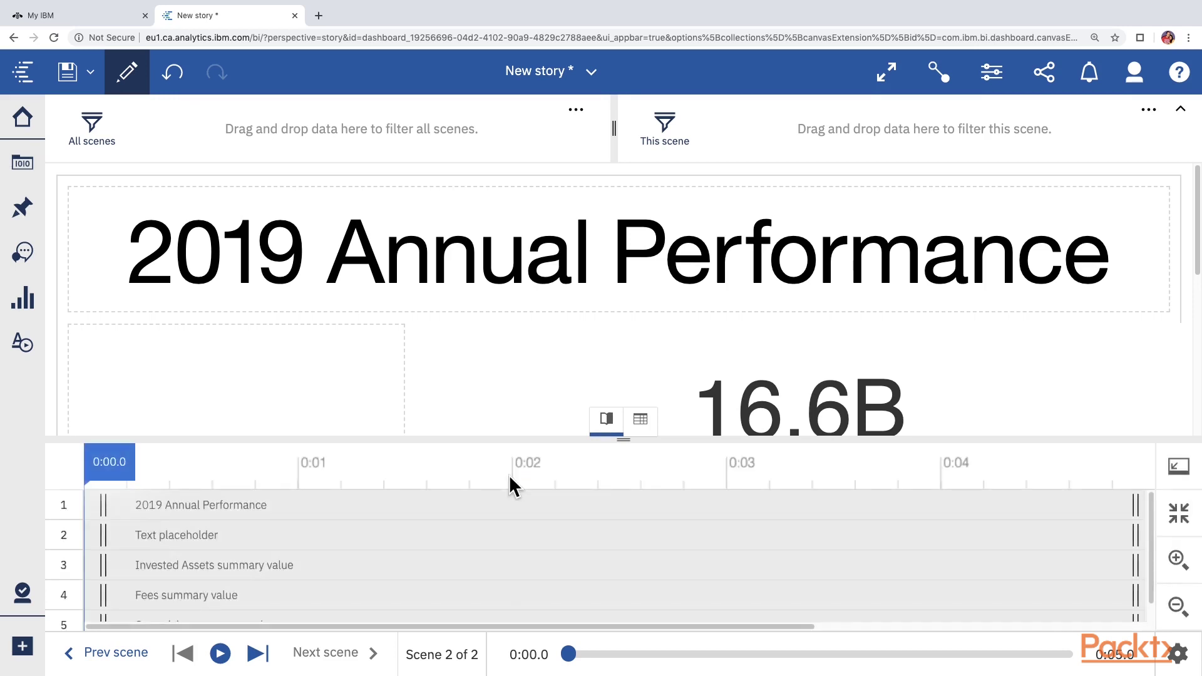
{"action": "scroll", "coordinate": [425, 560], "scroll_direction": "down", "scroll_amount": 1}
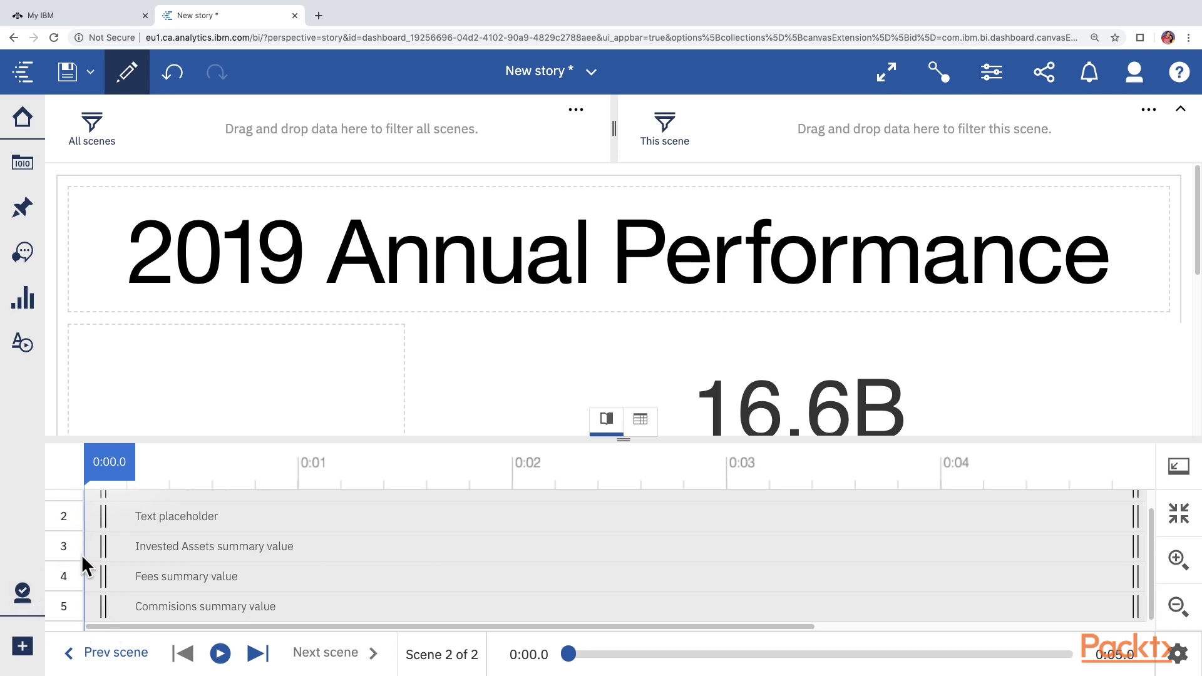
{"action": "scroll", "coordinate": [572, 582], "scroll_direction": "up", "scroll_amount": 1}
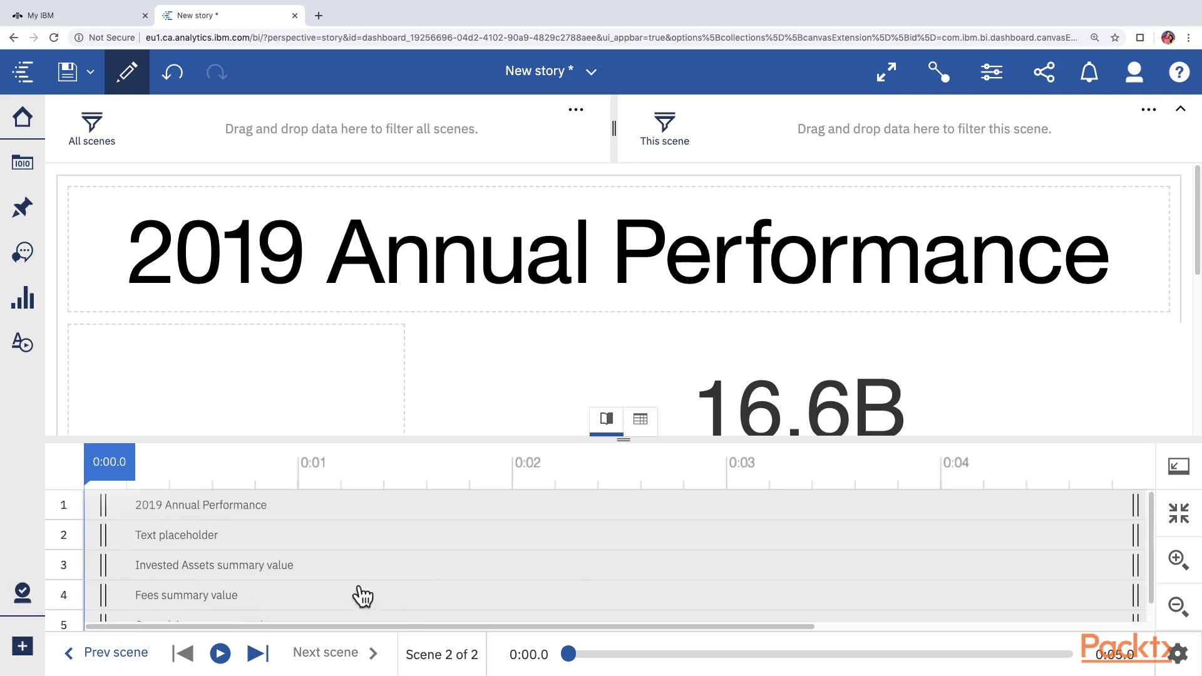
{"action": "scroll", "coordinate": [107, 604], "scroll_direction": "down", "scroll_amount": 1}
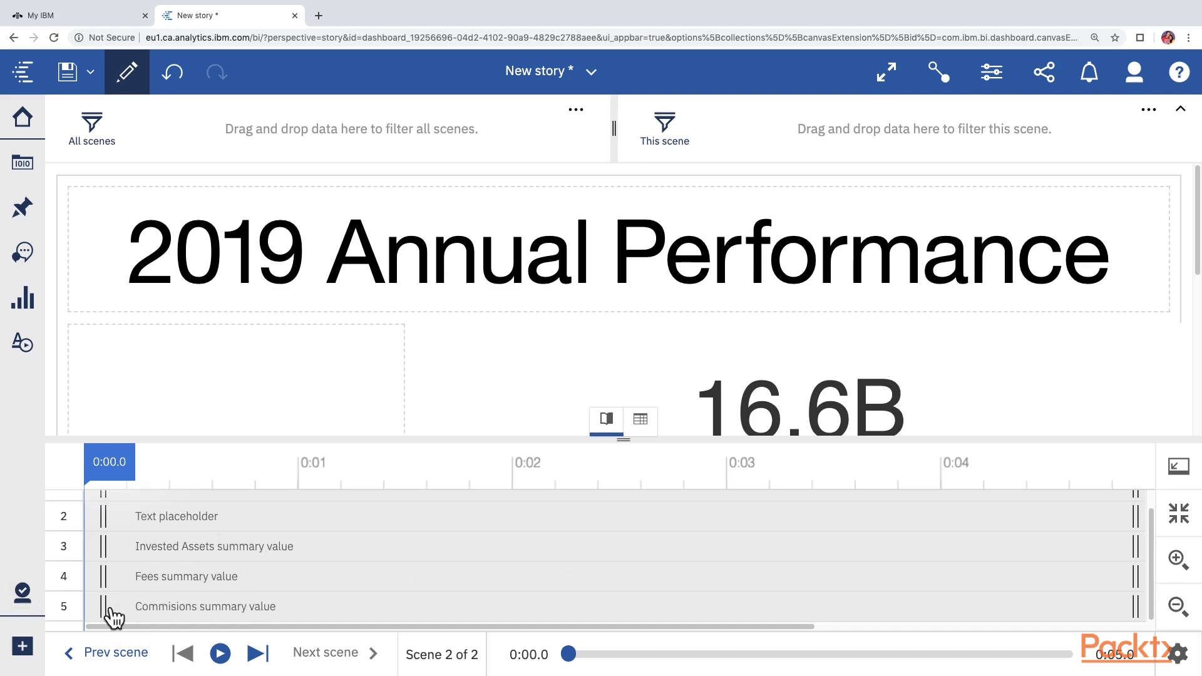
{"action": "scroll", "coordinate": [767, 604], "scroll_direction": "up", "scroll_amount": 1}
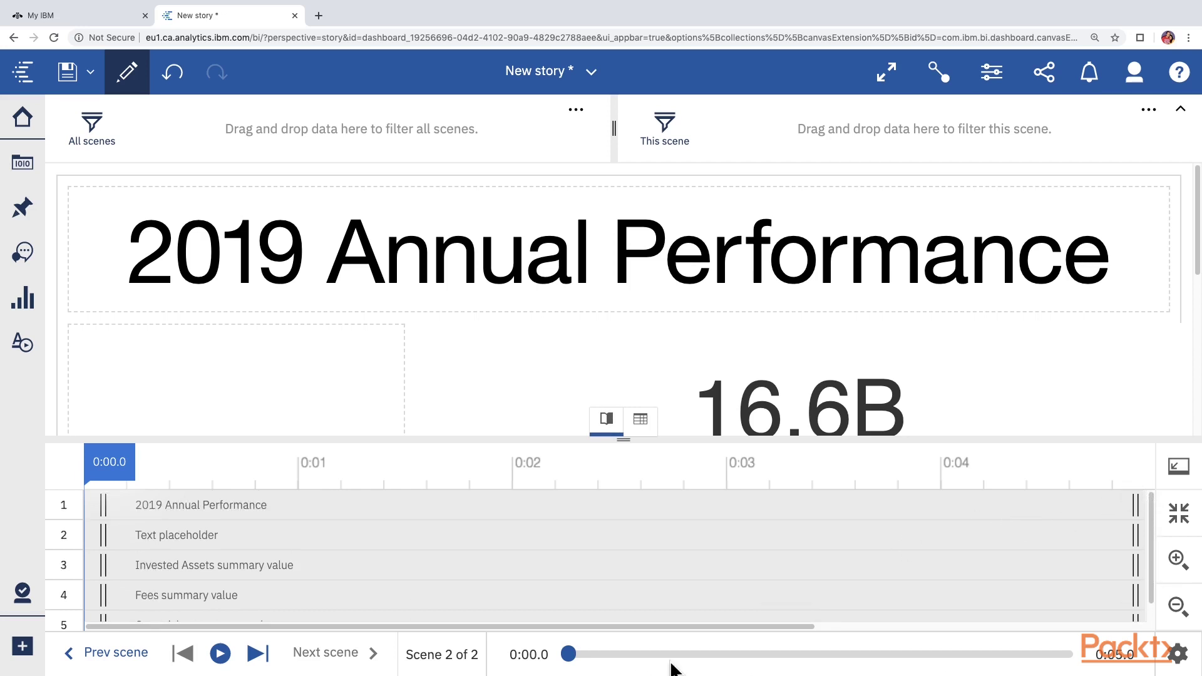
Delay the Text placeholder and Invested Assets entrances to about 0:01
{"action": "left_click_drag", "start_coordinate": [746, 624], "coordinate": [514, 626]}
{"action": "left_click_drag", "start_coordinate": [104, 537], "coordinate": [367, 533]}
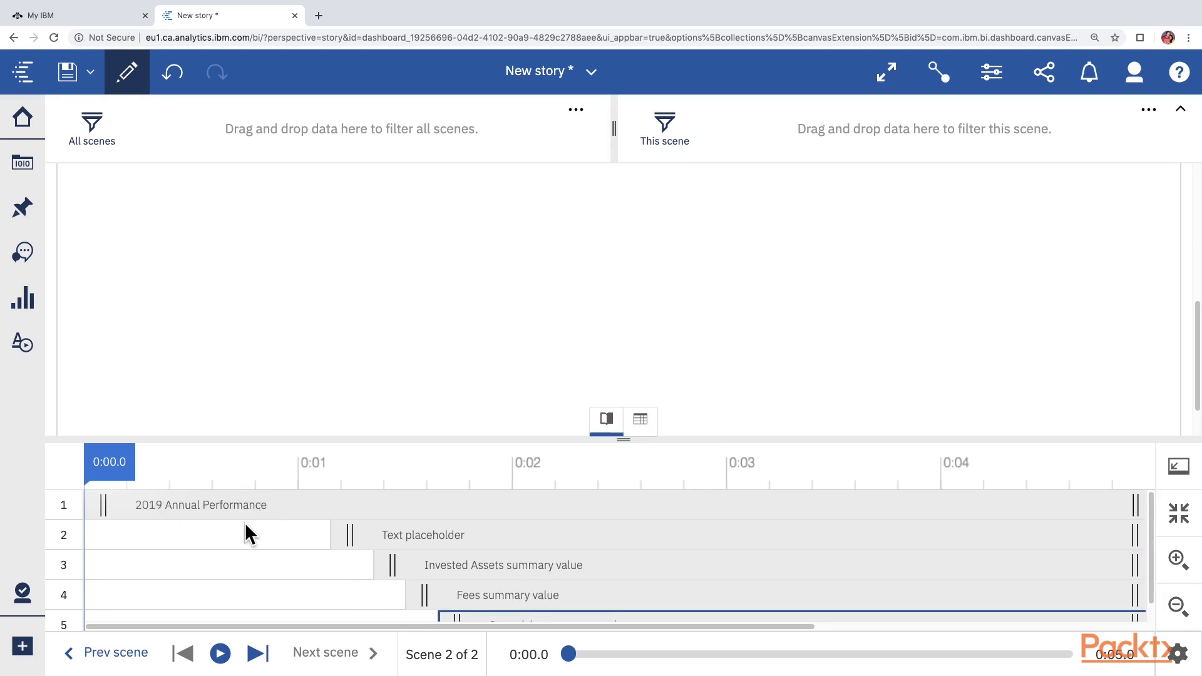
{"action": "left_click_drag", "start_coordinate": [350, 534], "coordinate": [297, 540]}
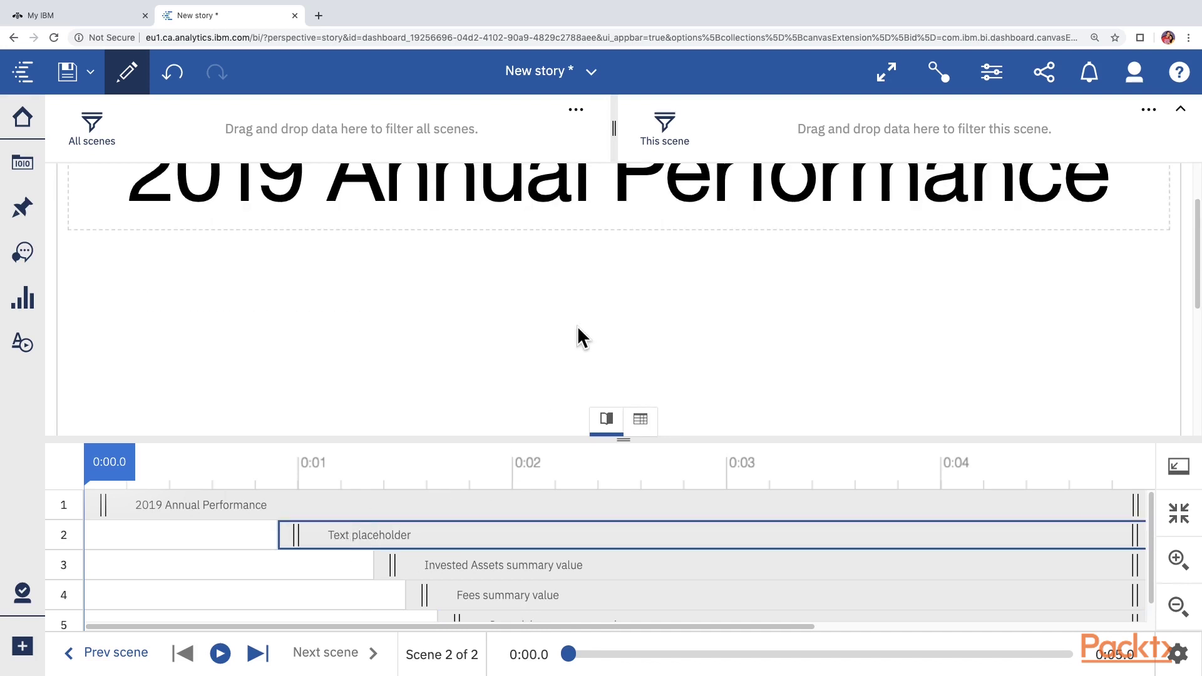
{"action": "scroll", "coordinate": [578, 338], "scroll_direction": "down", "scroll_amount": 5}
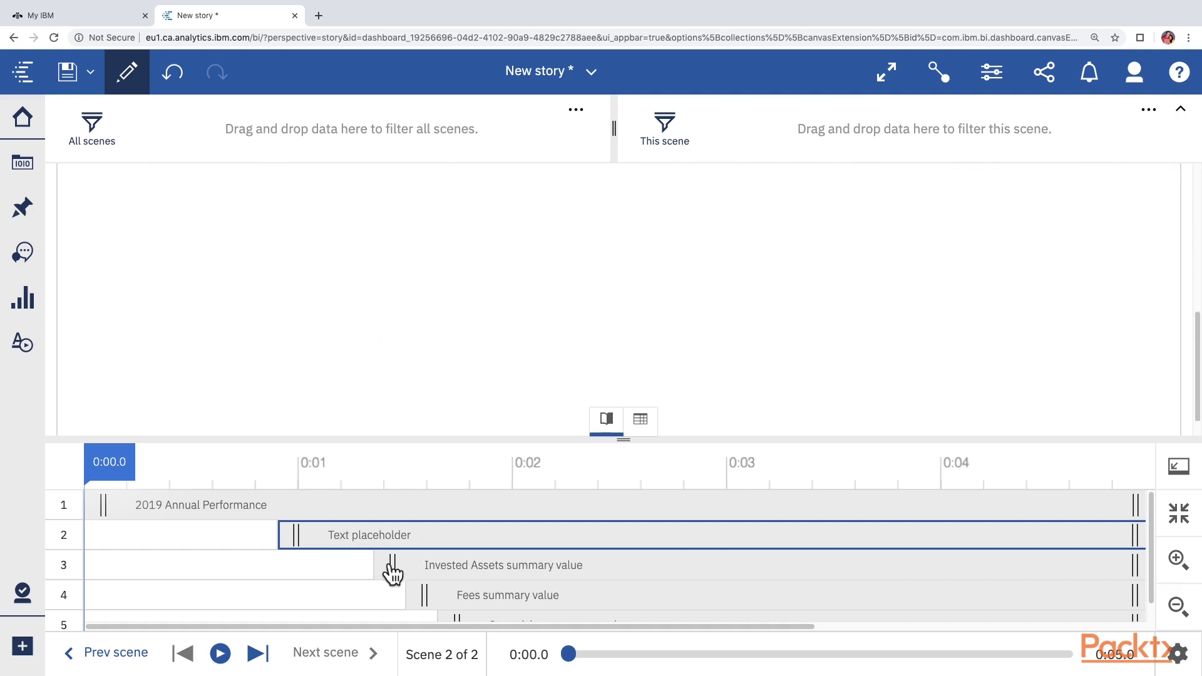
{"action": "left_click_drag", "start_coordinate": [386, 573], "coordinate": [291, 570]}
Delay the Fees entrance to about 0:02 and Commisions to about 0:03
{"action": "left_click", "coordinate": [464, 564]}
{"action": "scroll", "coordinate": [467, 549], "scroll_direction": "down", "scroll_amount": 1}
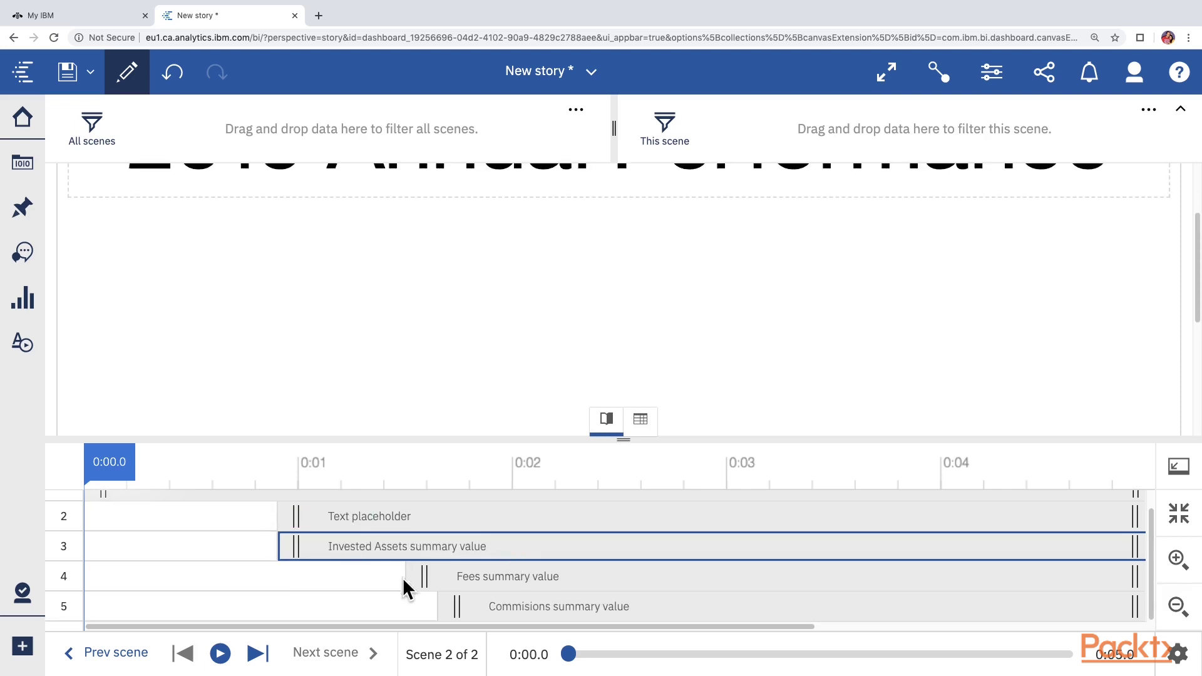
{"action": "left_click_drag", "start_coordinate": [425, 581], "coordinate": [532, 580]}
{"action": "left_click", "coordinate": [537, 583]}
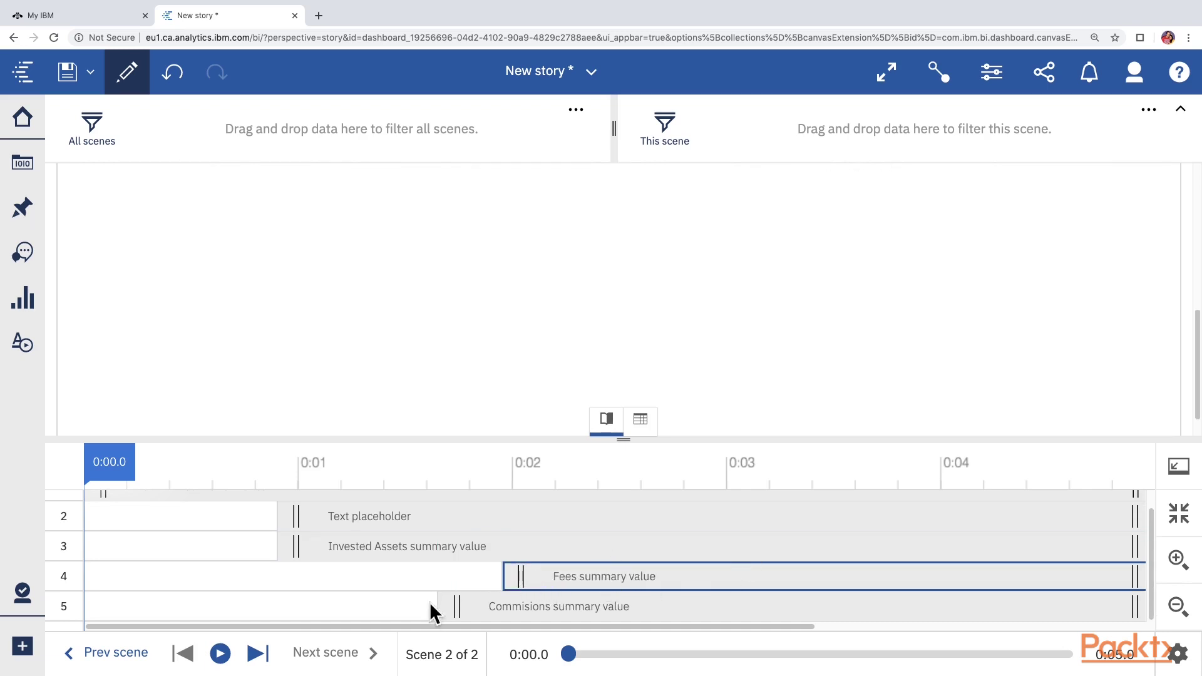
{"action": "left_click_drag", "start_coordinate": [434, 606], "coordinate": [737, 614]}
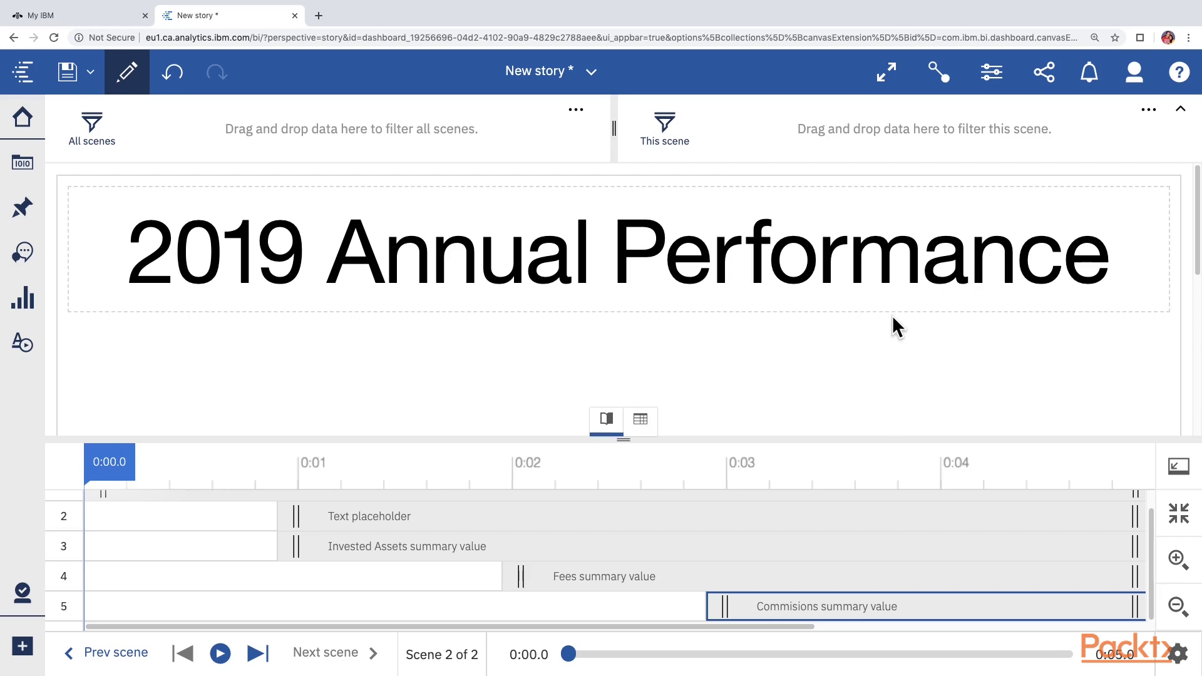
{"action": "scroll", "coordinate": [888, 347], "scroll_direction": "down", "scroll_amount": 5}
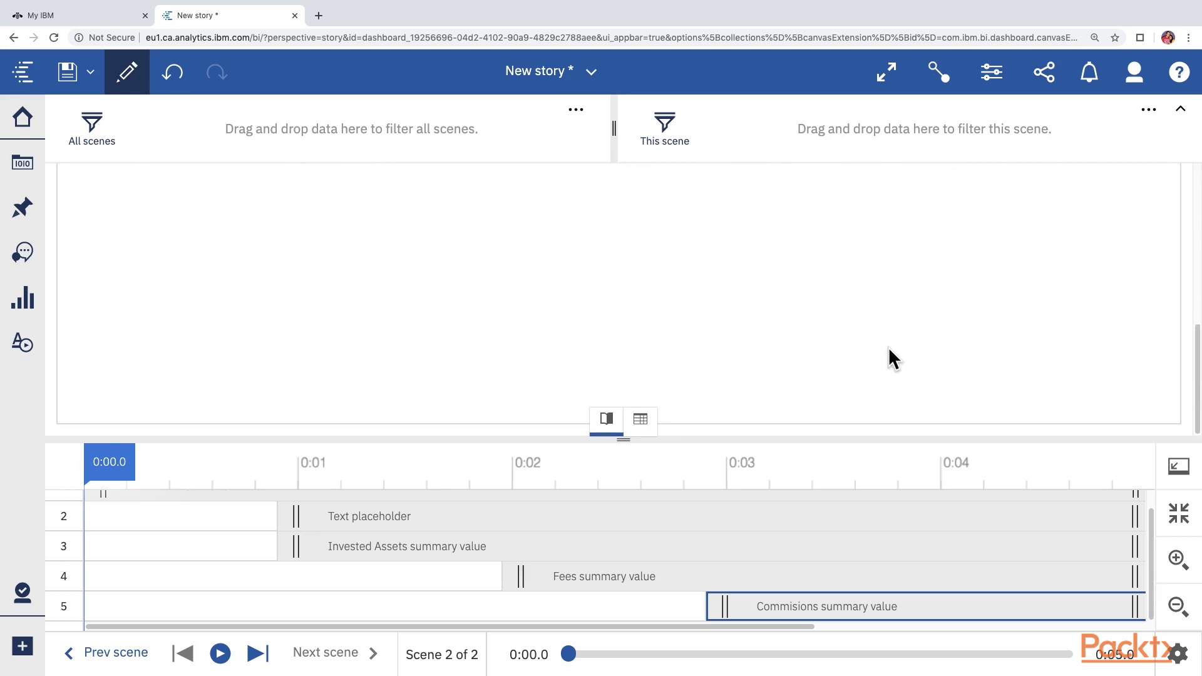
{"action": "scroll", "coordinate": [889, 348], "scroll_direction": "up", "scroll_amount": 5}
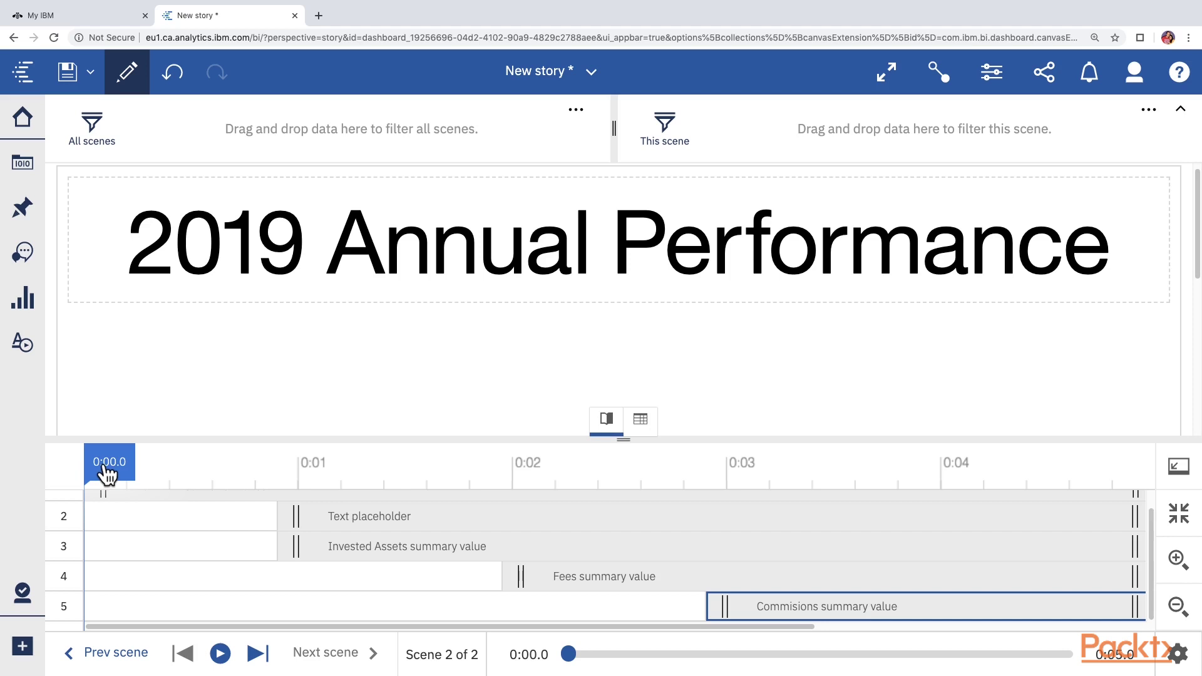
{"action": "left_click_drag", "start_coordinate": [108, 476], "coordinate": [1177, 551]}
{"action": "left_click", "coordinate": [1178, 607]}
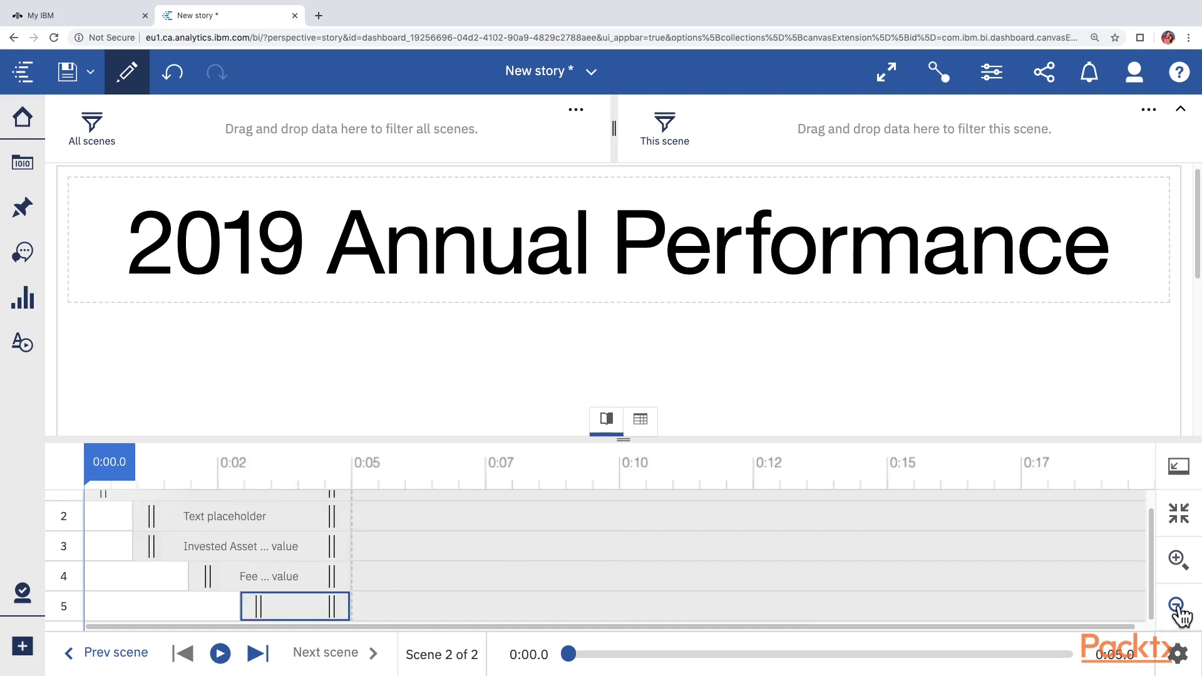
{"action": "left_click", "coordinate": [1179, 608]}
{"action": "left_click", "coordinate": [1180, 560]}
{"action": "left_click", "coordinate": [1181, 564]}
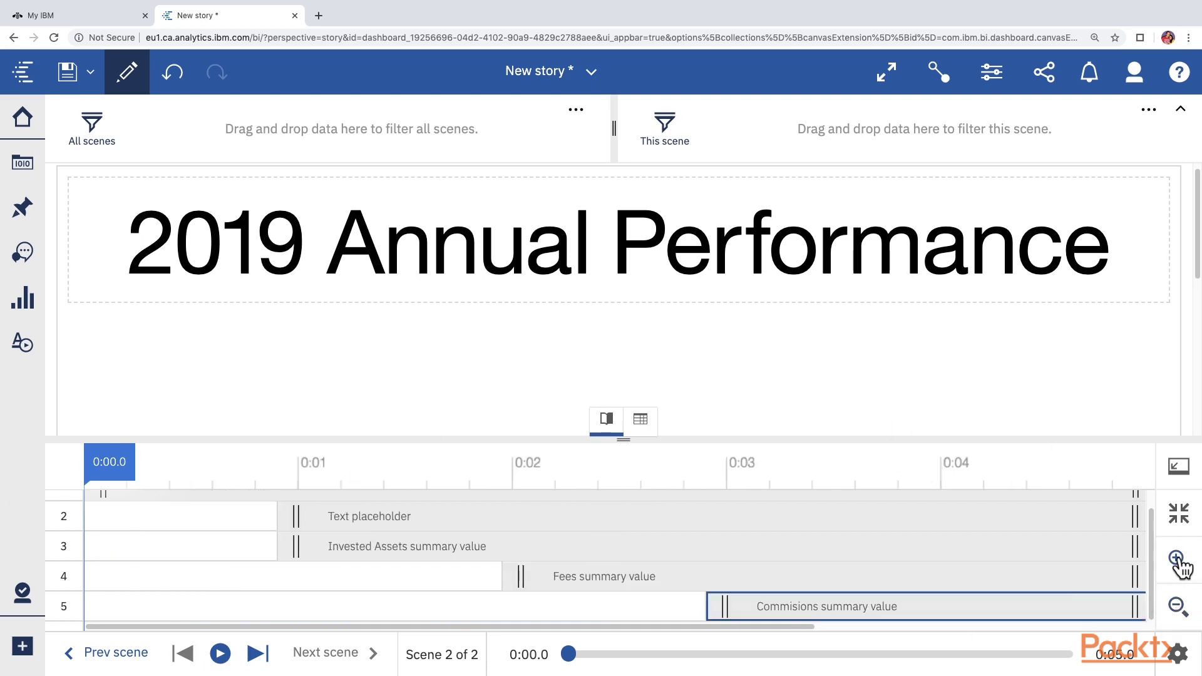
{"action": "left_click", "coordinate": [1178, 561]}
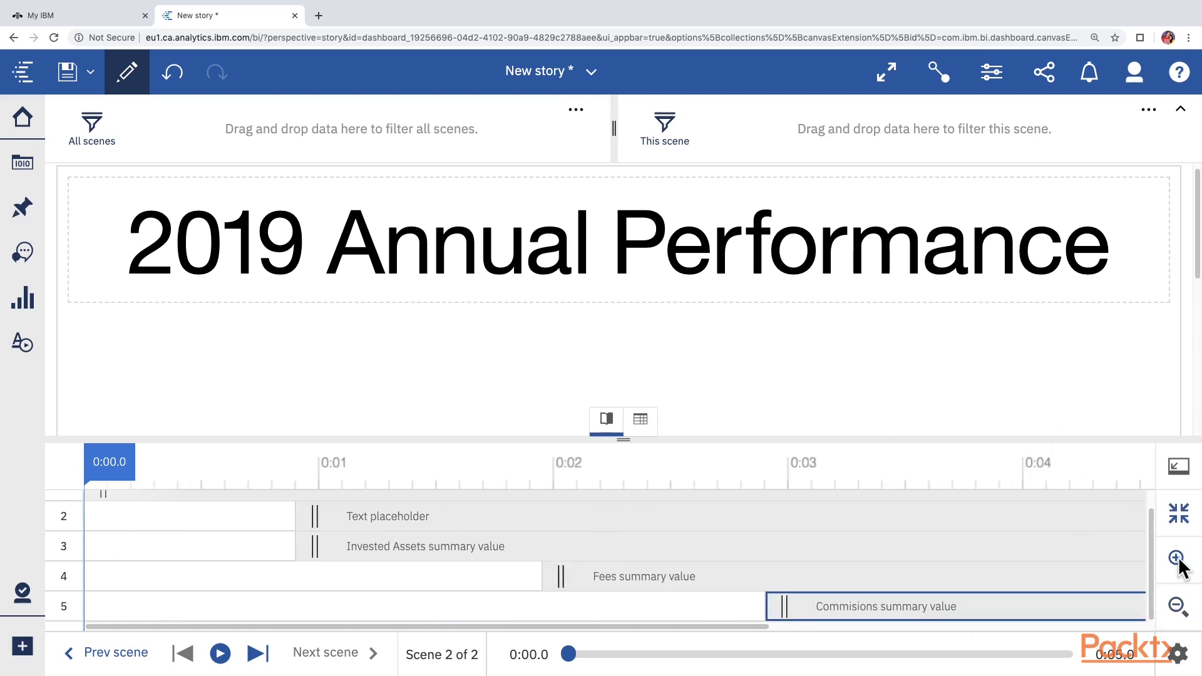
{"action": "left_click", "coordinate": [1180, 516]}
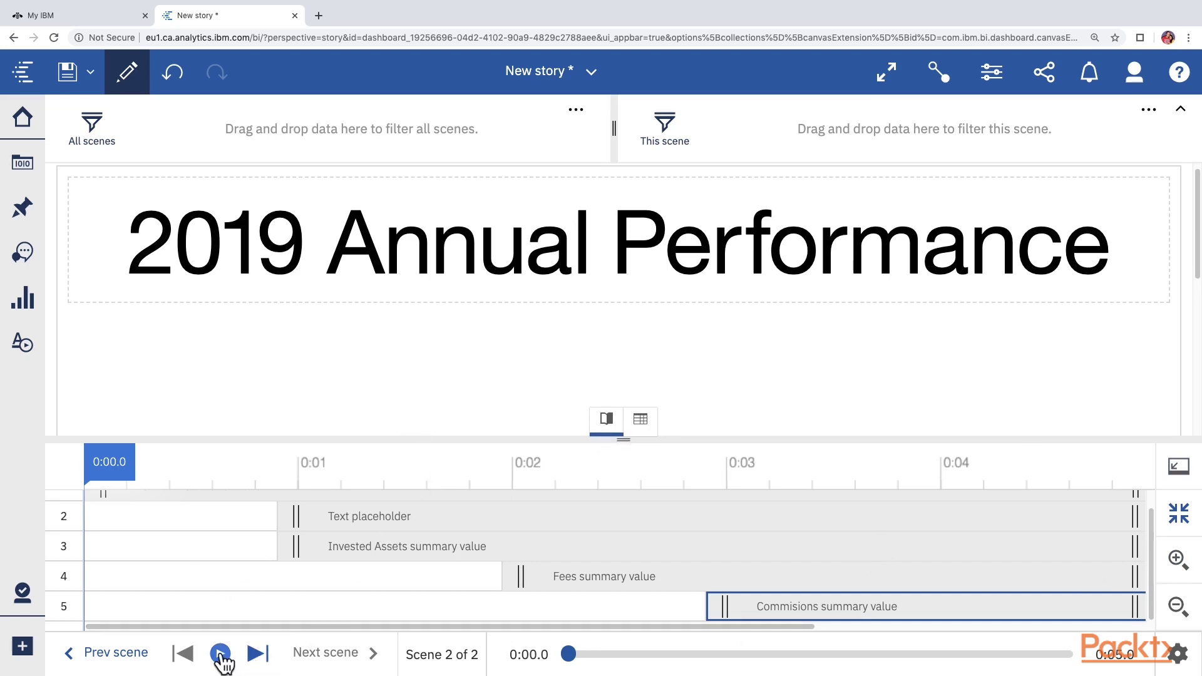
Turn on Fit page in the Canvas properties and replay scene 2's staggered animation
{"action": "left_click", "coordinate": [608, 420]}
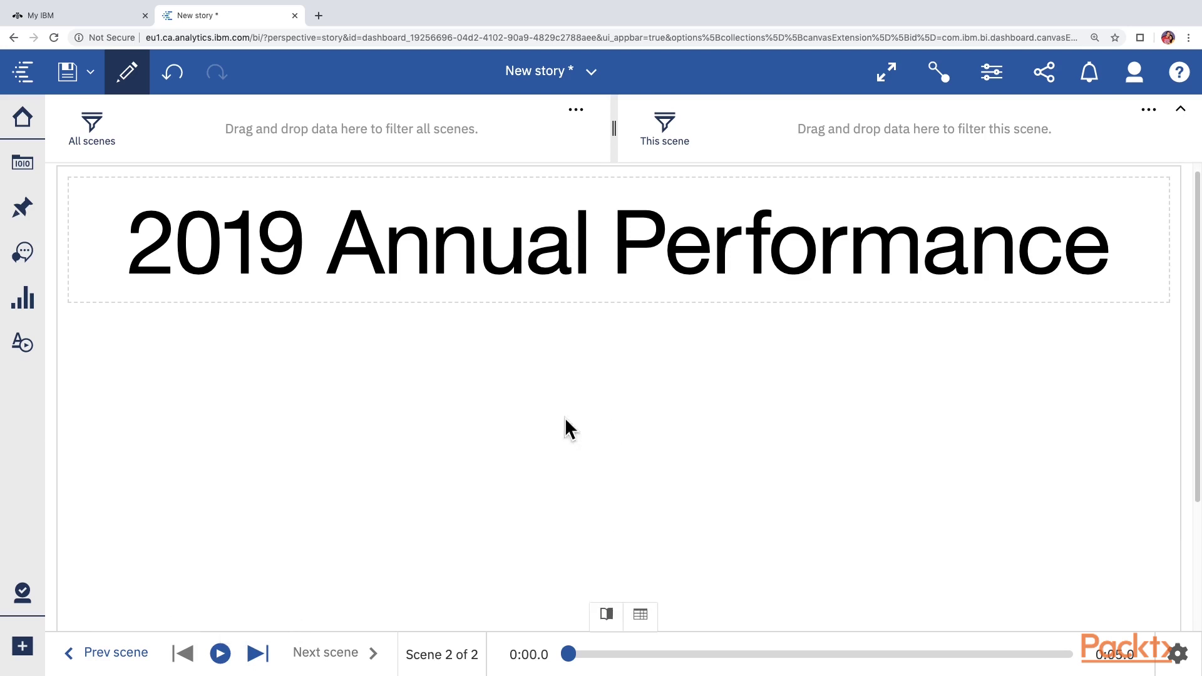
{"action": "left_click", "coordinate": [220, 654]}
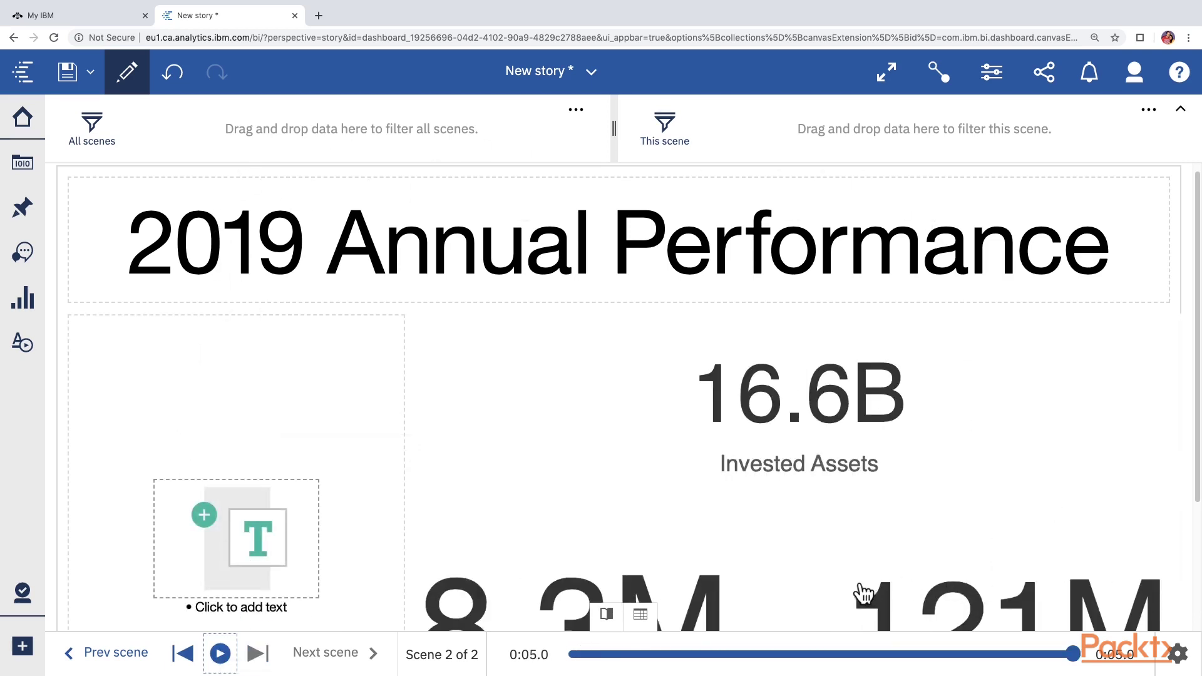
{"action": "left_click", "coordinate": [992, 72]}
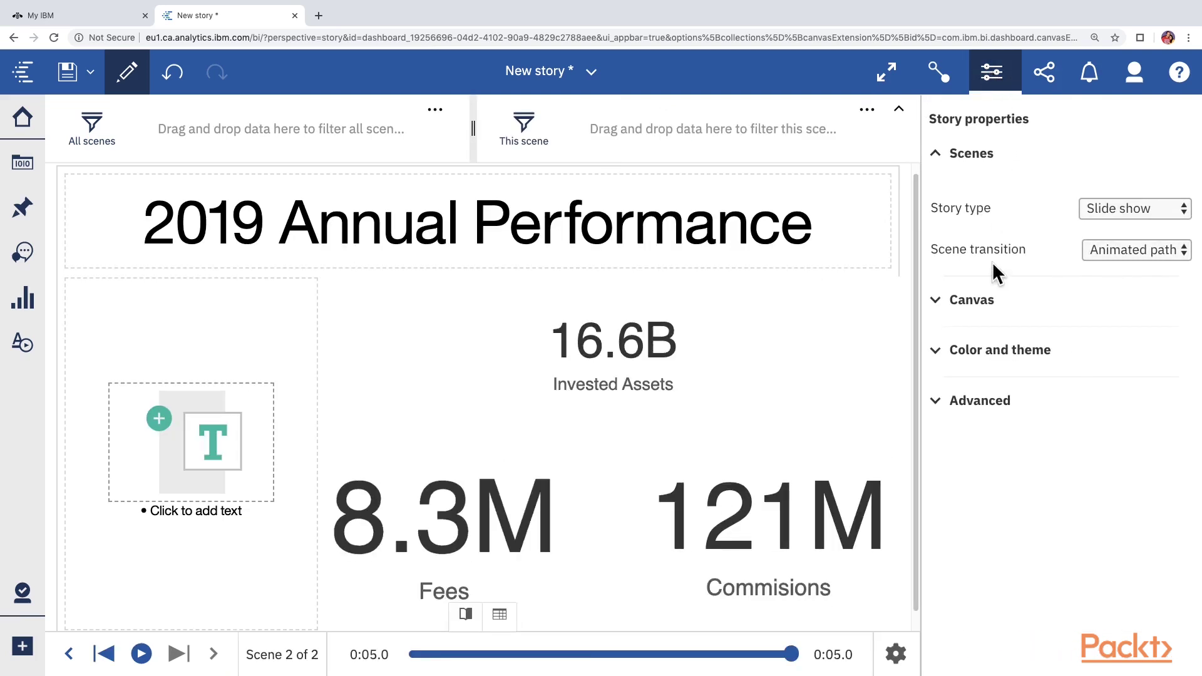
{"action": "left_click", "coordinate": [937, 307]}
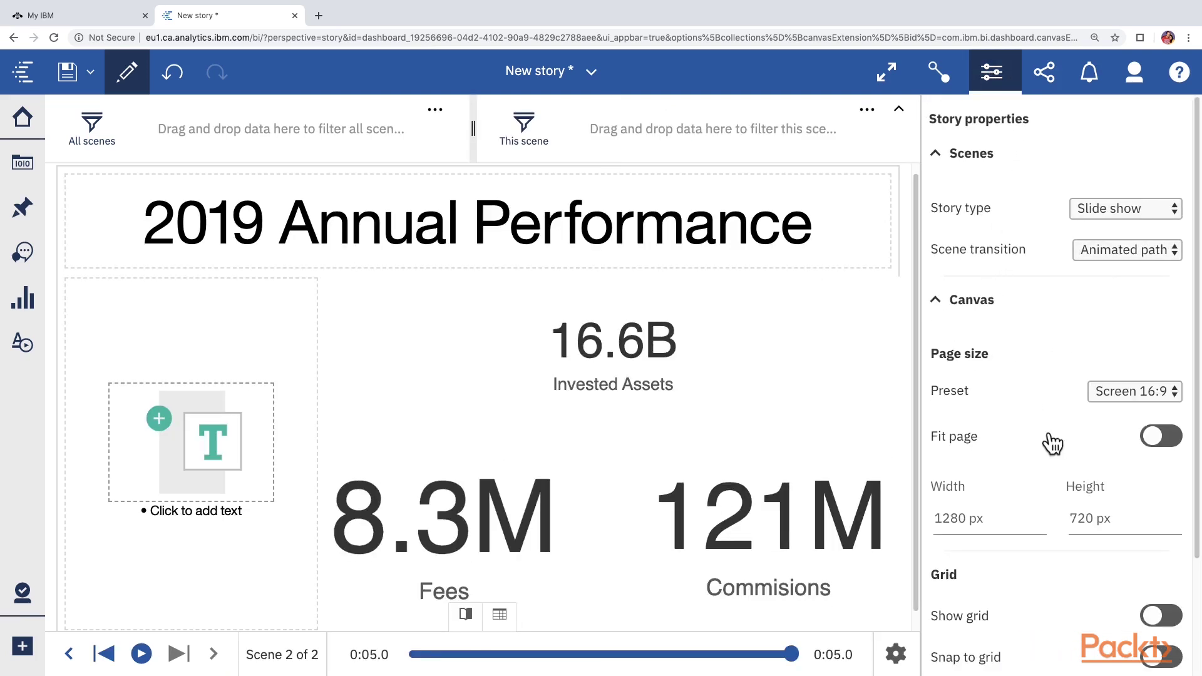
{"action": "left_click", "coordinate": [1162, 436]}
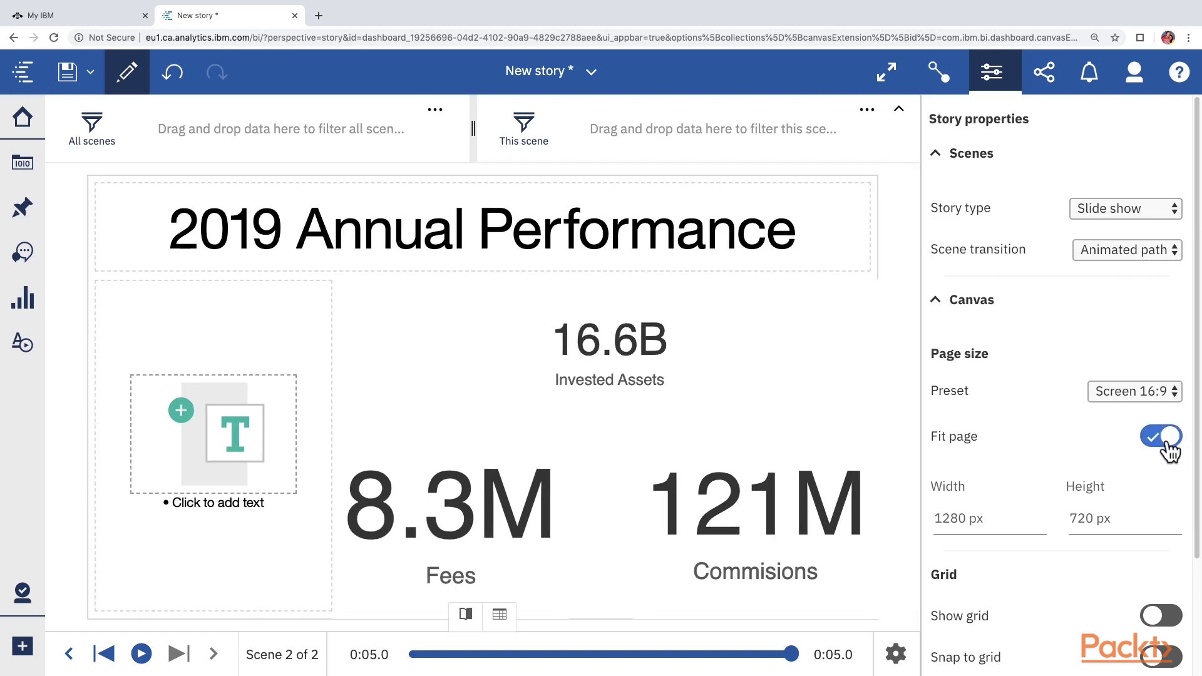
{"action": "left_click", "coordinate": [999, 81]}
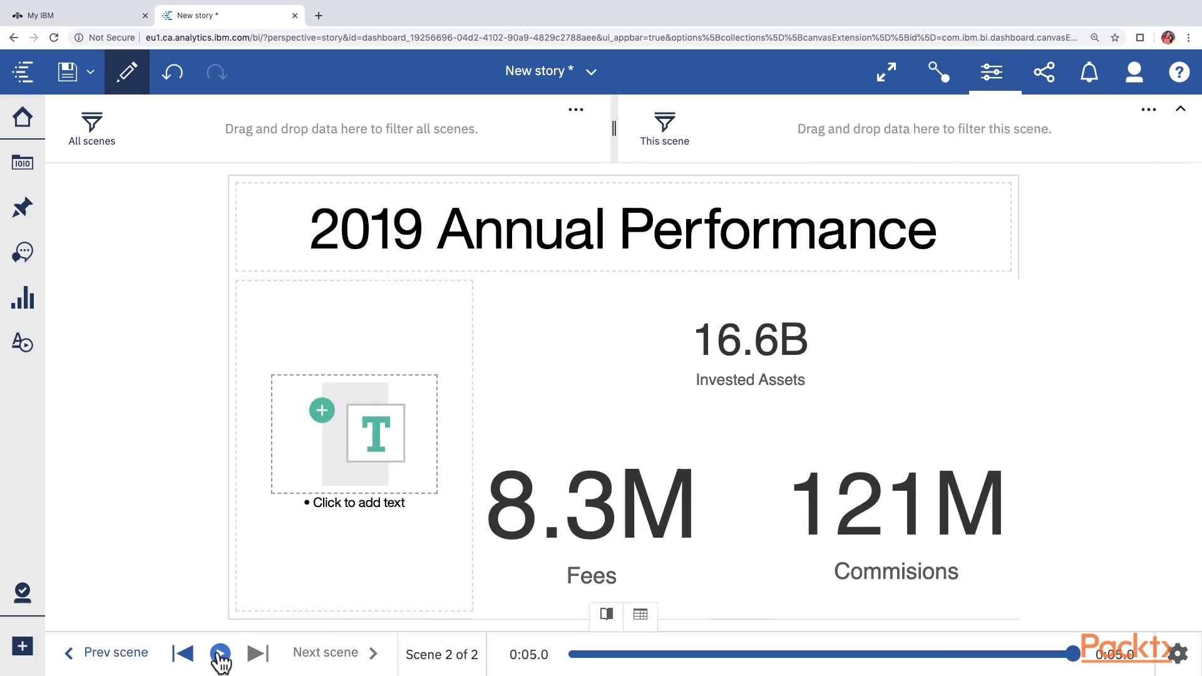
{"action": "left_click", "coordinate": [219, 652]}
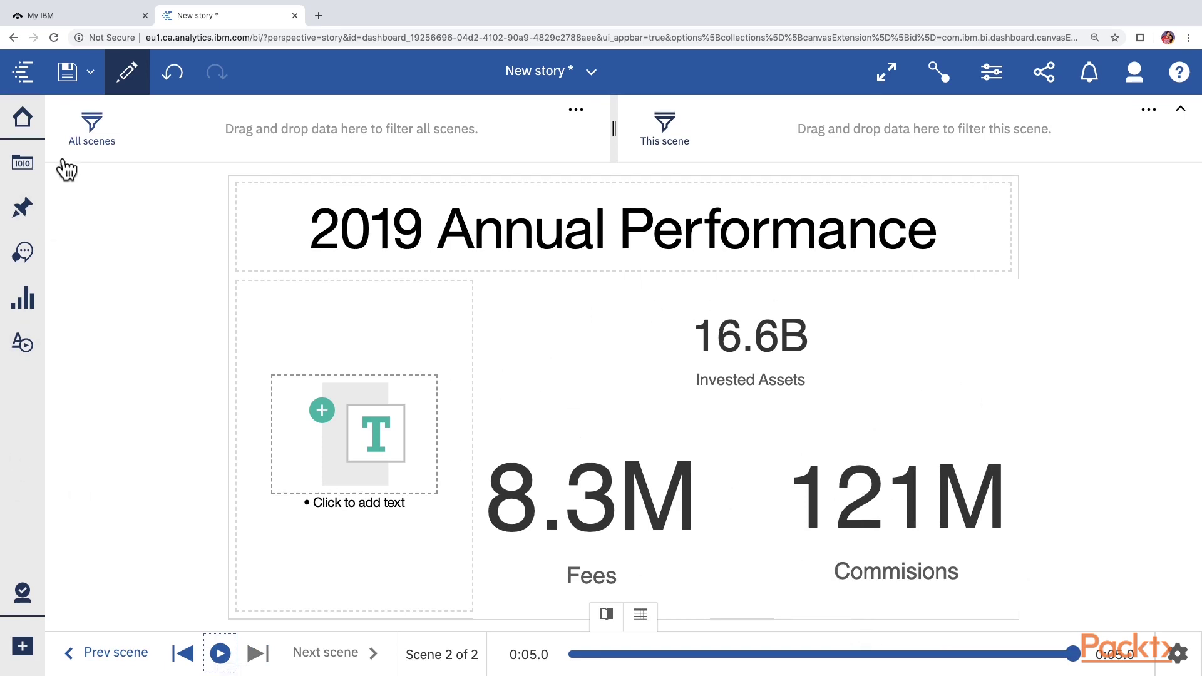
Add Year from Months as a scene filter, keeping only 2019
{"action": "left_click", "coordinate": [23, 167]}
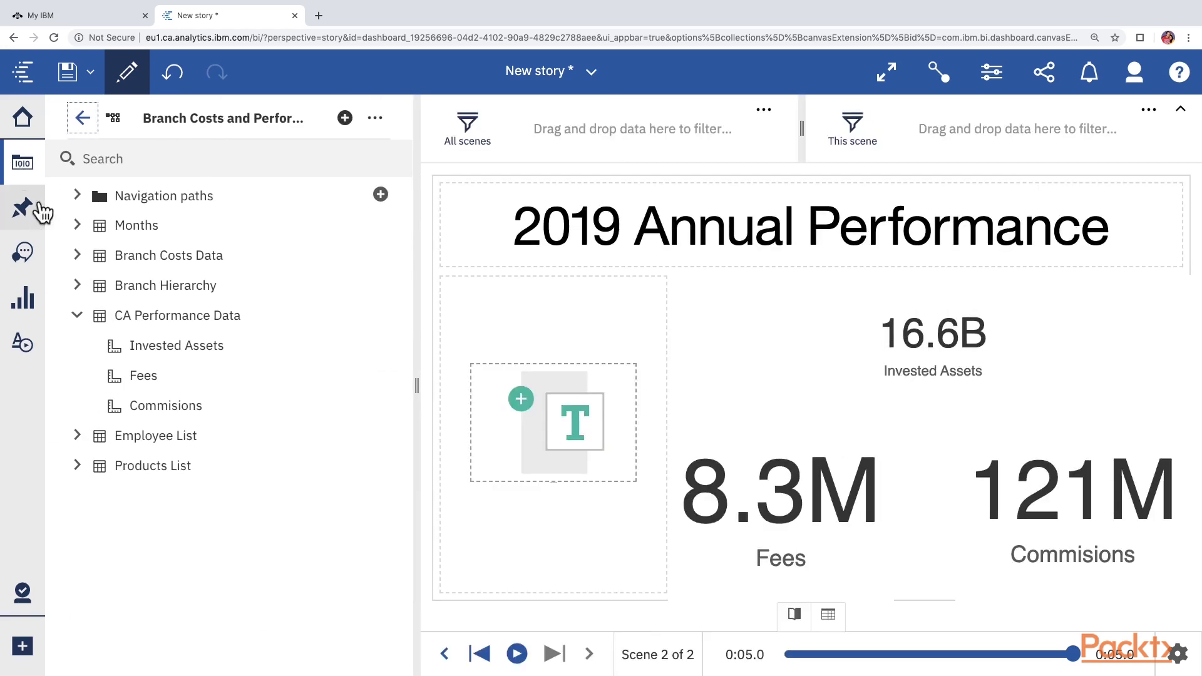
{"action": "left_click", "coordinate": [78, 227]}
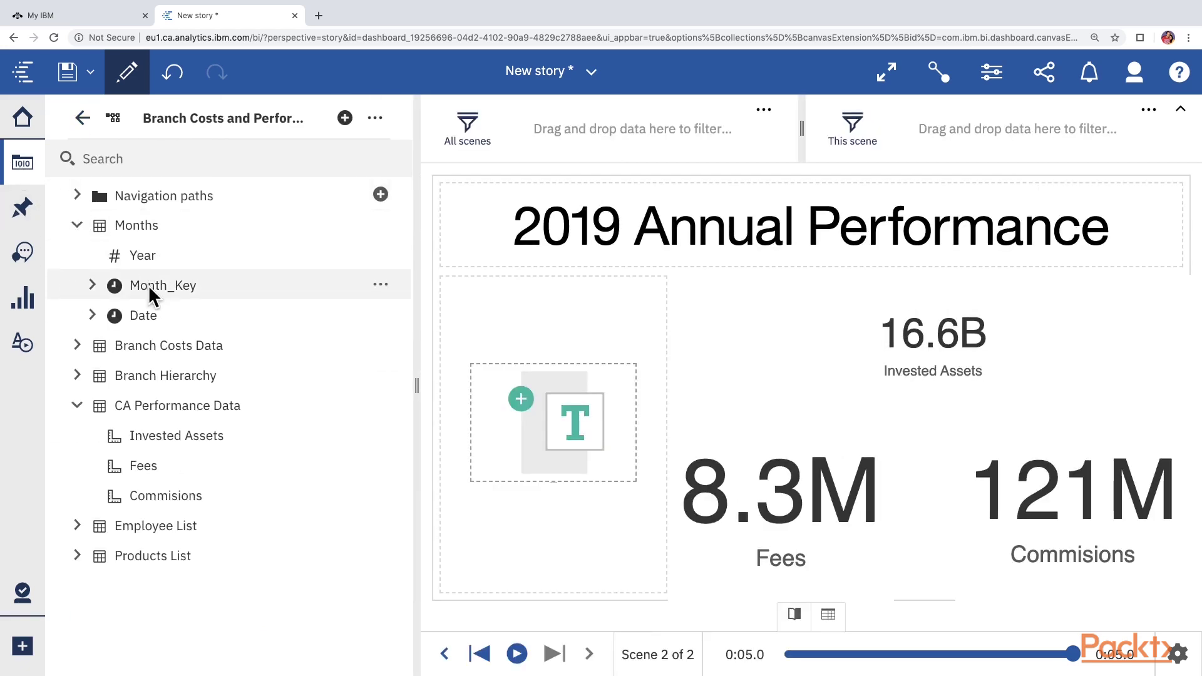
{"action": "left_click_drag", "start_coordinate": [138, 254], "coordinate": [958, 136]}
{"action": "left_click", "coordinate": [960, 128]}
{"action": "left_click", "coordinate": [683, 254]}
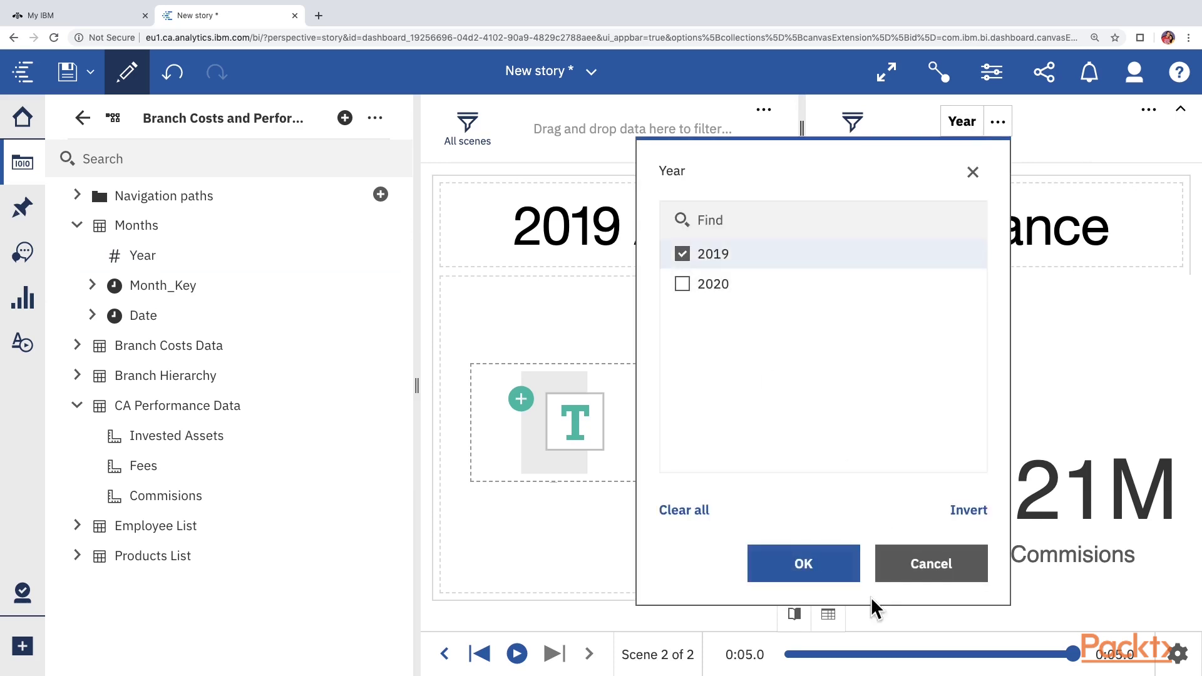
{"action": "left_click", "coordinate": [835, 571]}
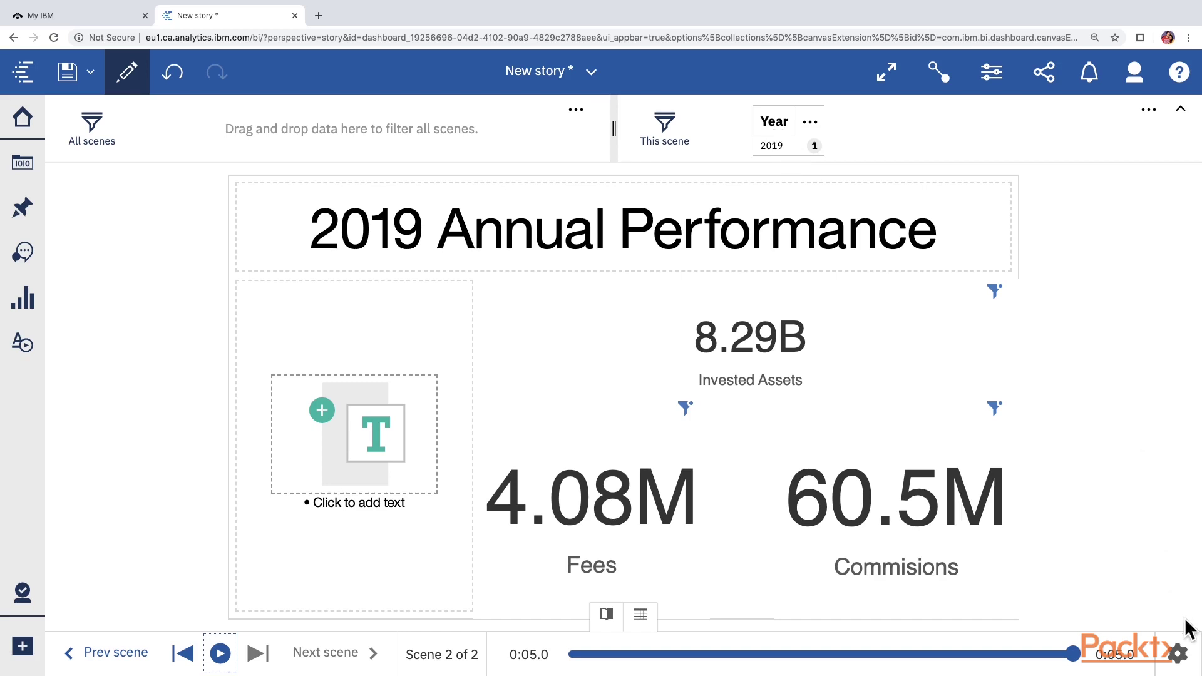
Enable Navigate markers in playback settings and step through the Fees and Commisions markers
{"action": "left_click", "coordinate": [1176, 655]}
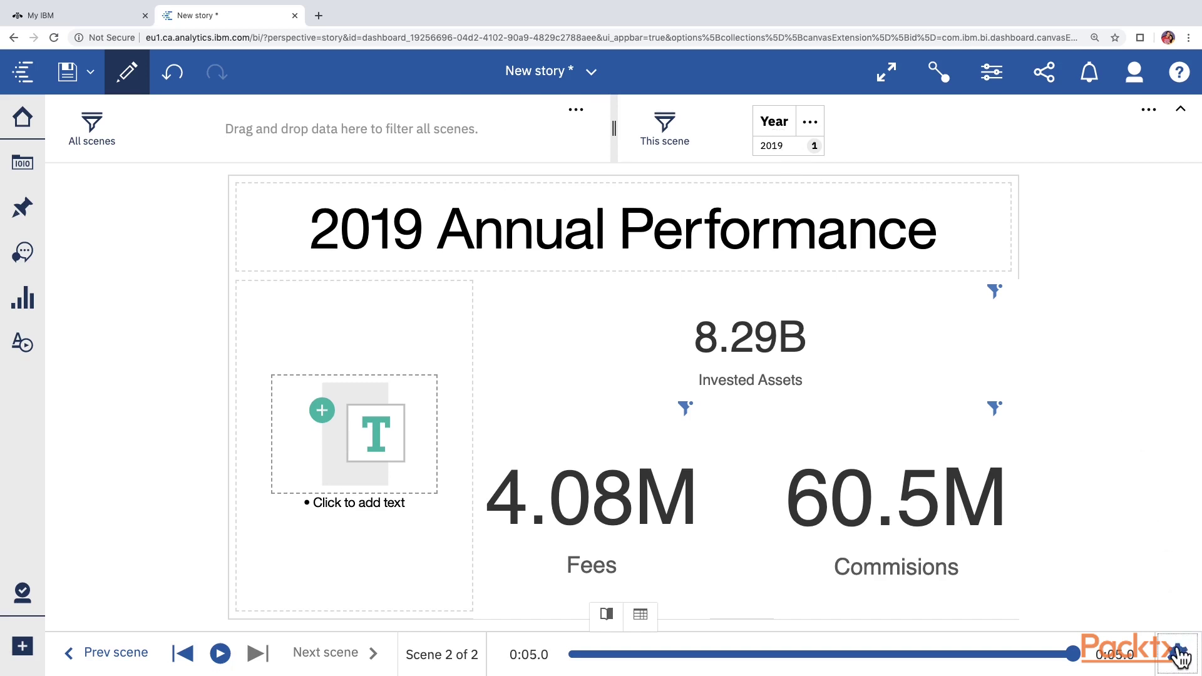
{"action": "left_click", "coordinate": [1179, 653]}
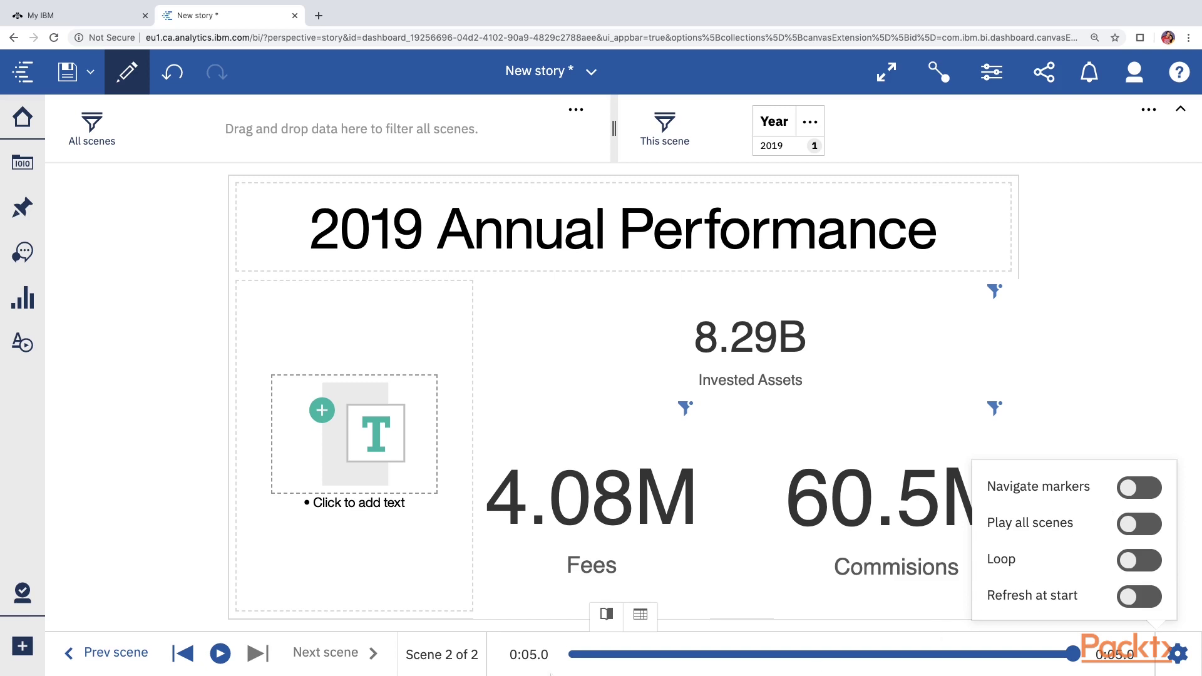
{"action": "left_click", "coordinate": [1143, 490]}
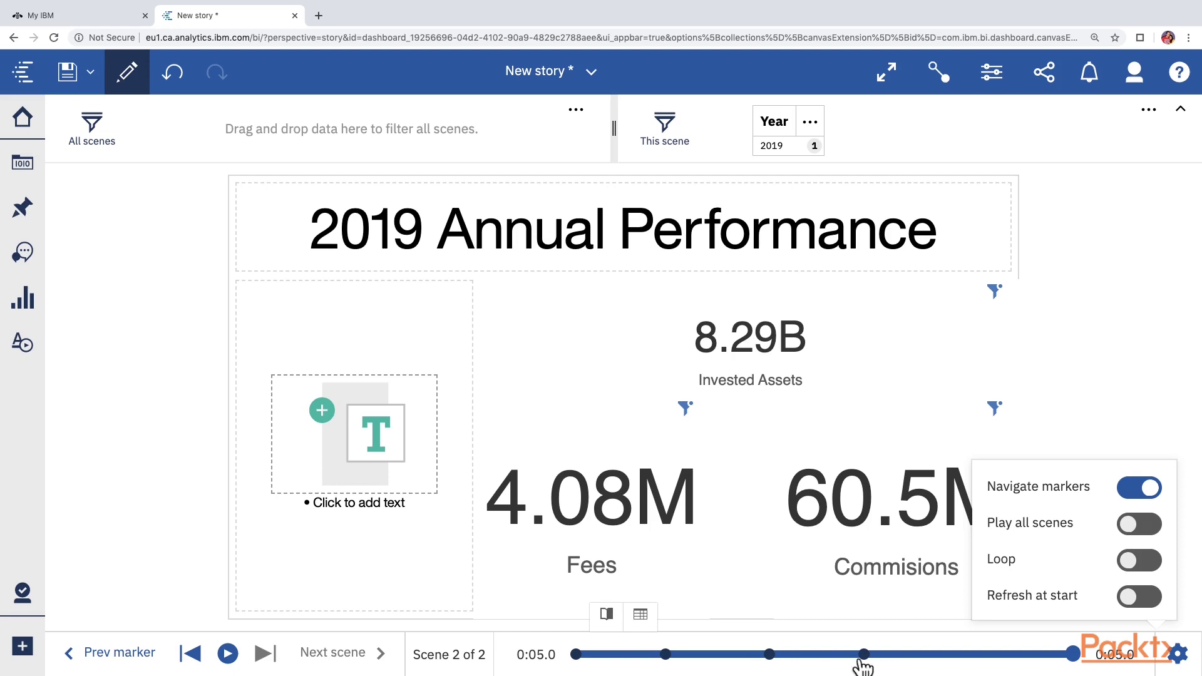
{"action": "left_click", "coordinate": [666, 654]}
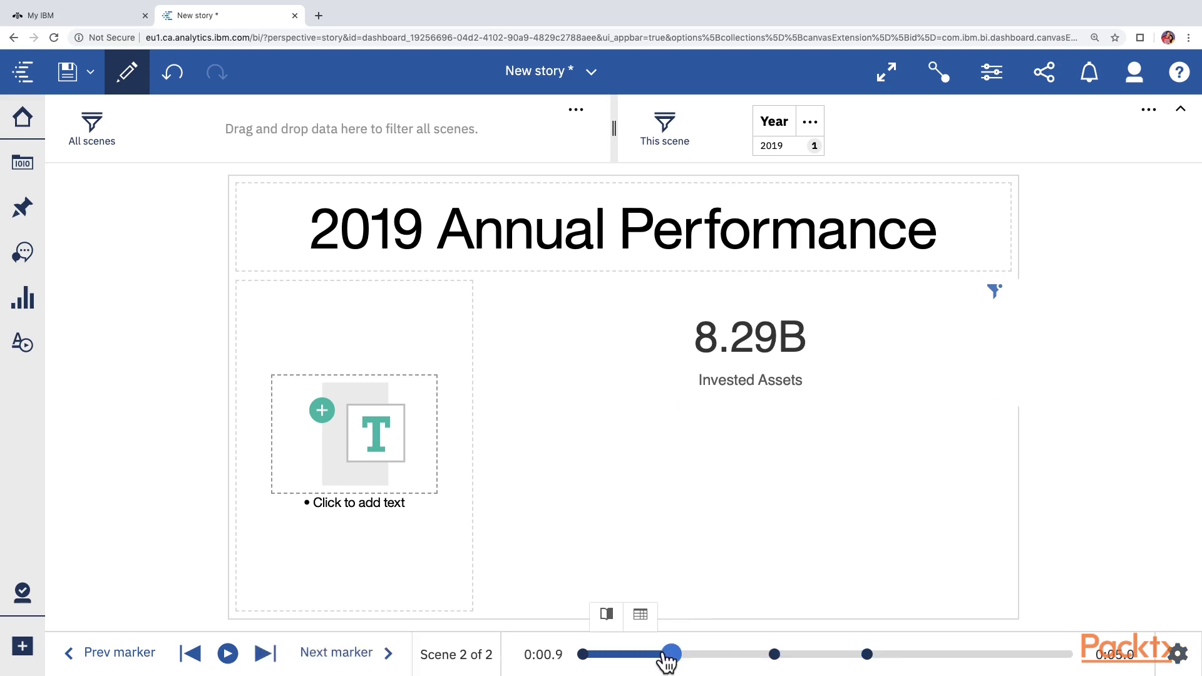
{"action": "left_click", "coordinate": [774, 655]}
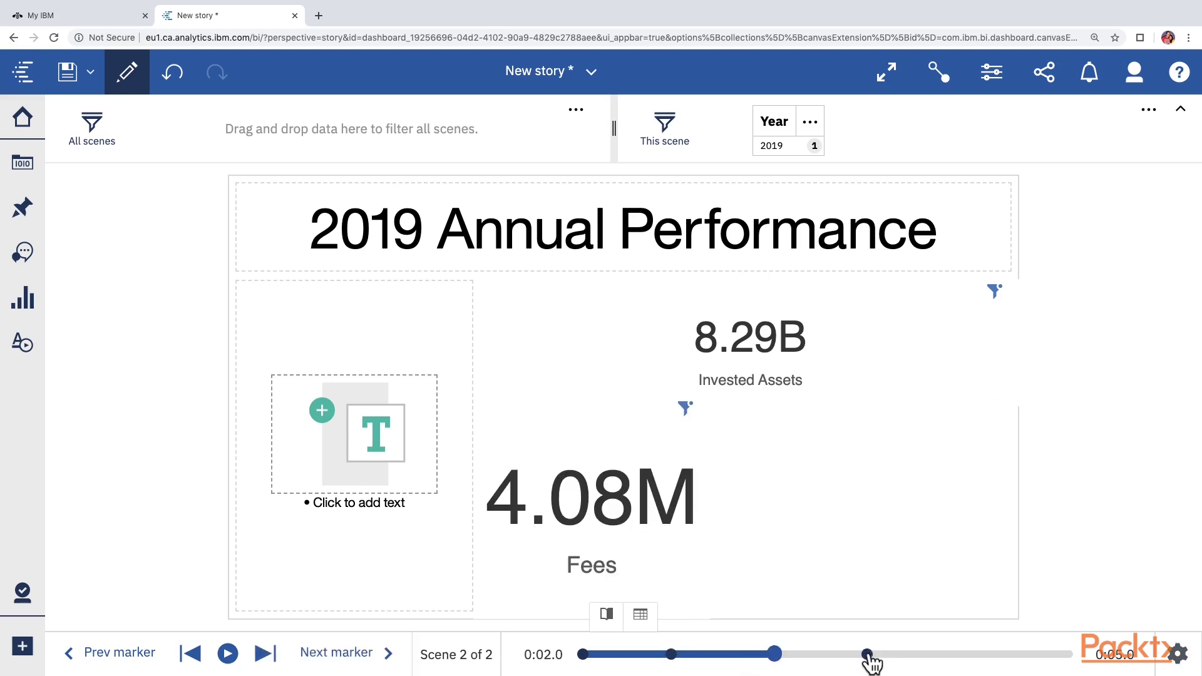
{"action": "left_click", "coordinate": [867, 654]}
{"action": "left_click", "coordinate": [1177, 653]}
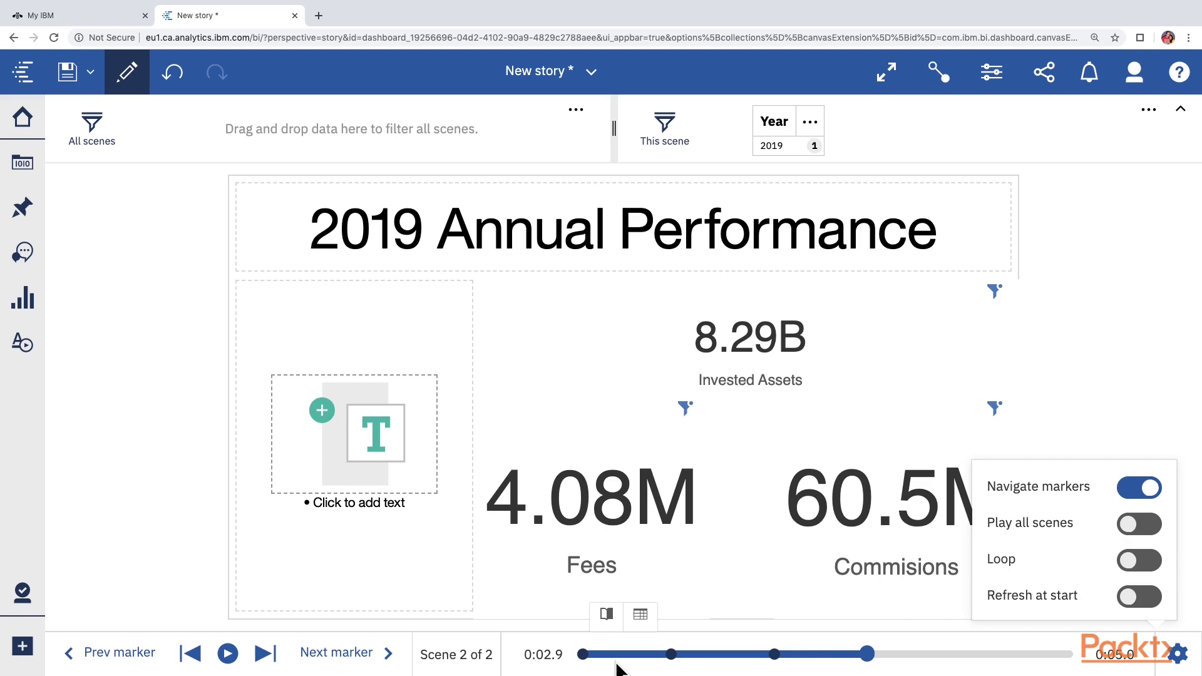
Turn on Play all scenes and Loop in the story's playback settings
{"action": "left_click", "coordinate": [1140, 524]}
{"action": "left_click", "coordinate": [1159, 564]}
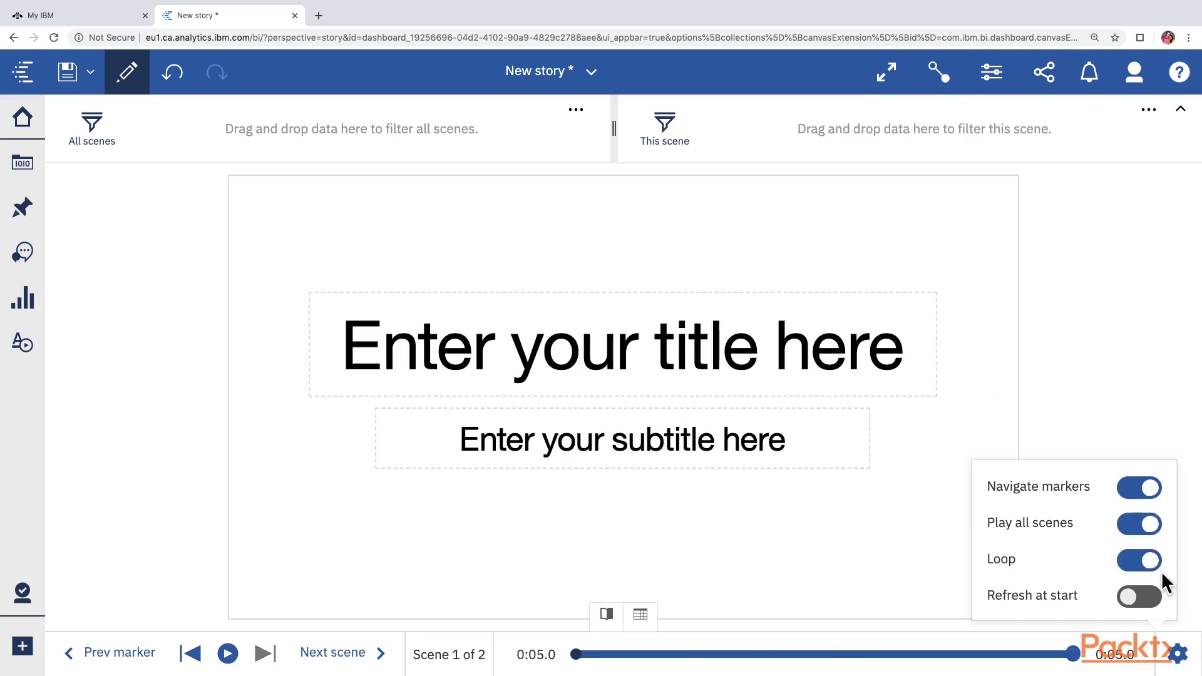